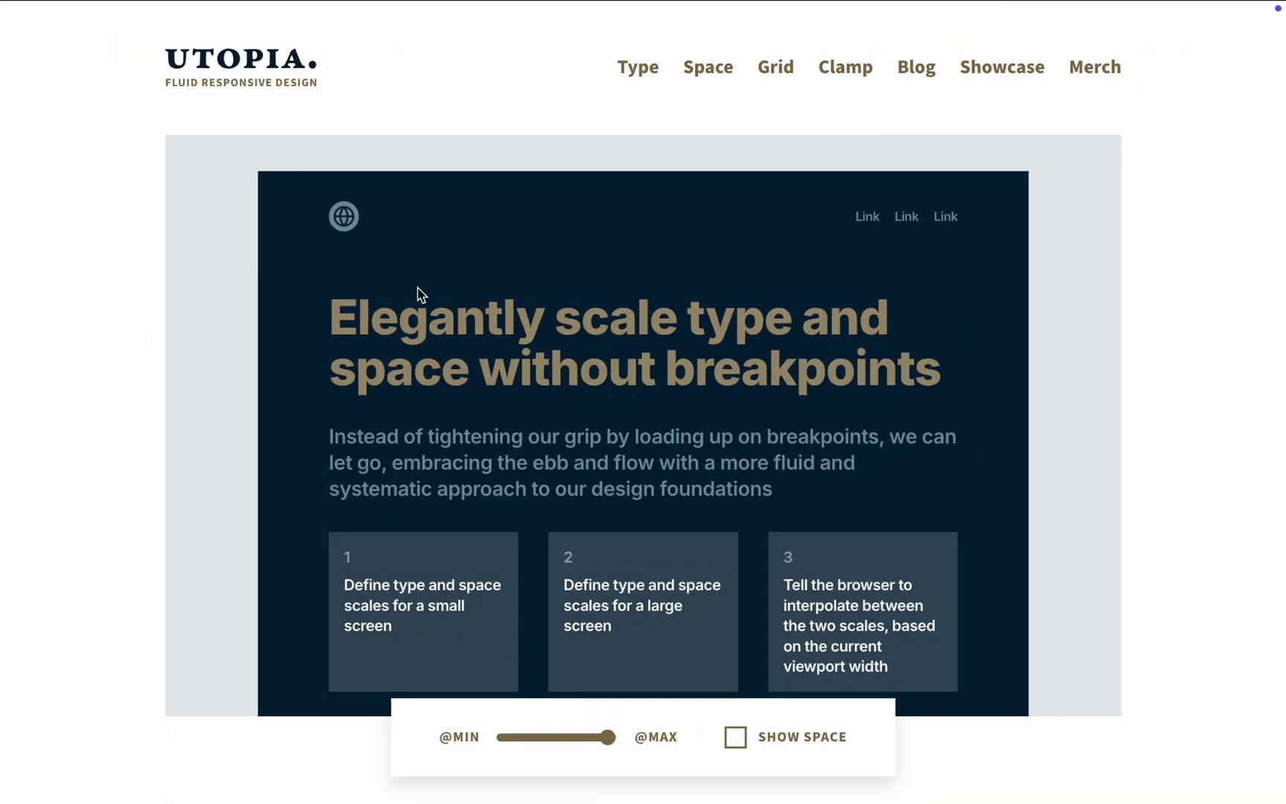
Shrink Utopia's fluid demo toward its minimum width and toggle SHOW SPACE on and off
{"action": "left_click_drag", "start_coordinate": [608, 736], "coordinate": [596, 769]}
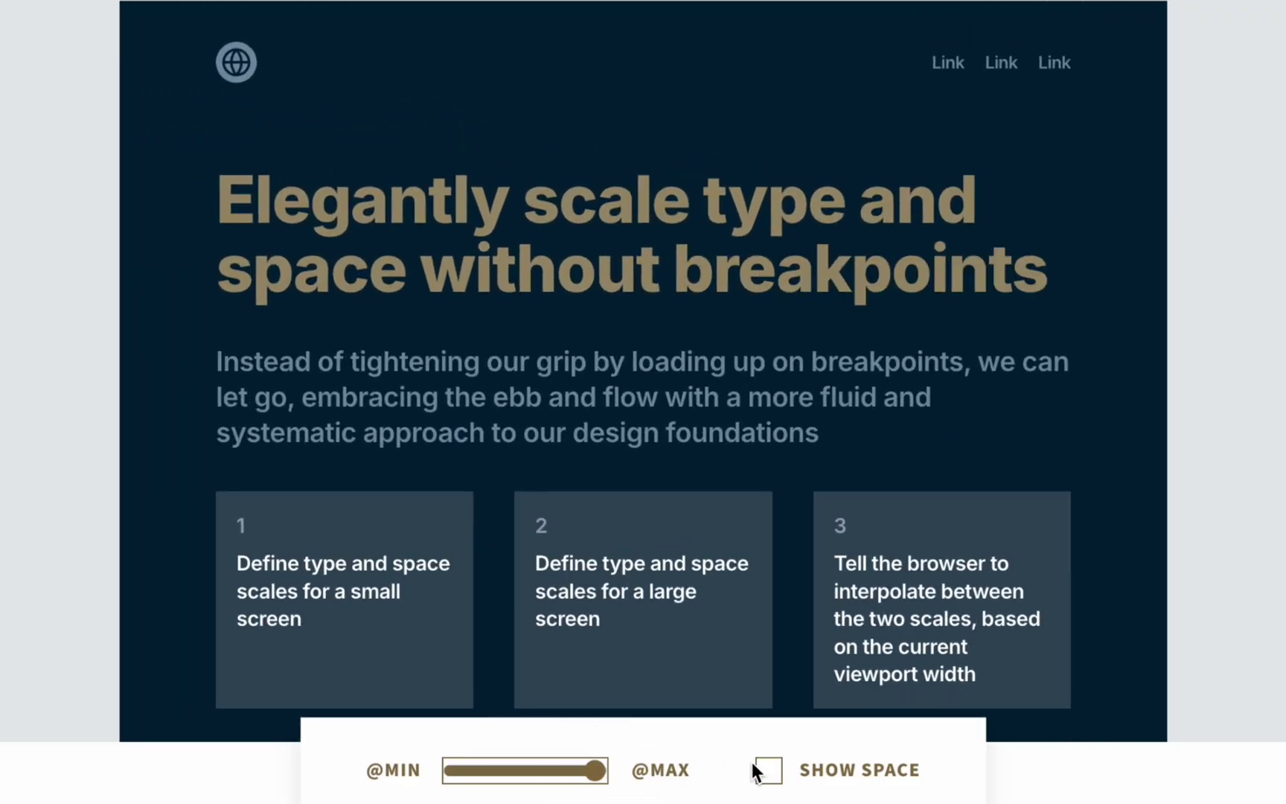
{"action": "left_click", "coordinate": [759, 771]}
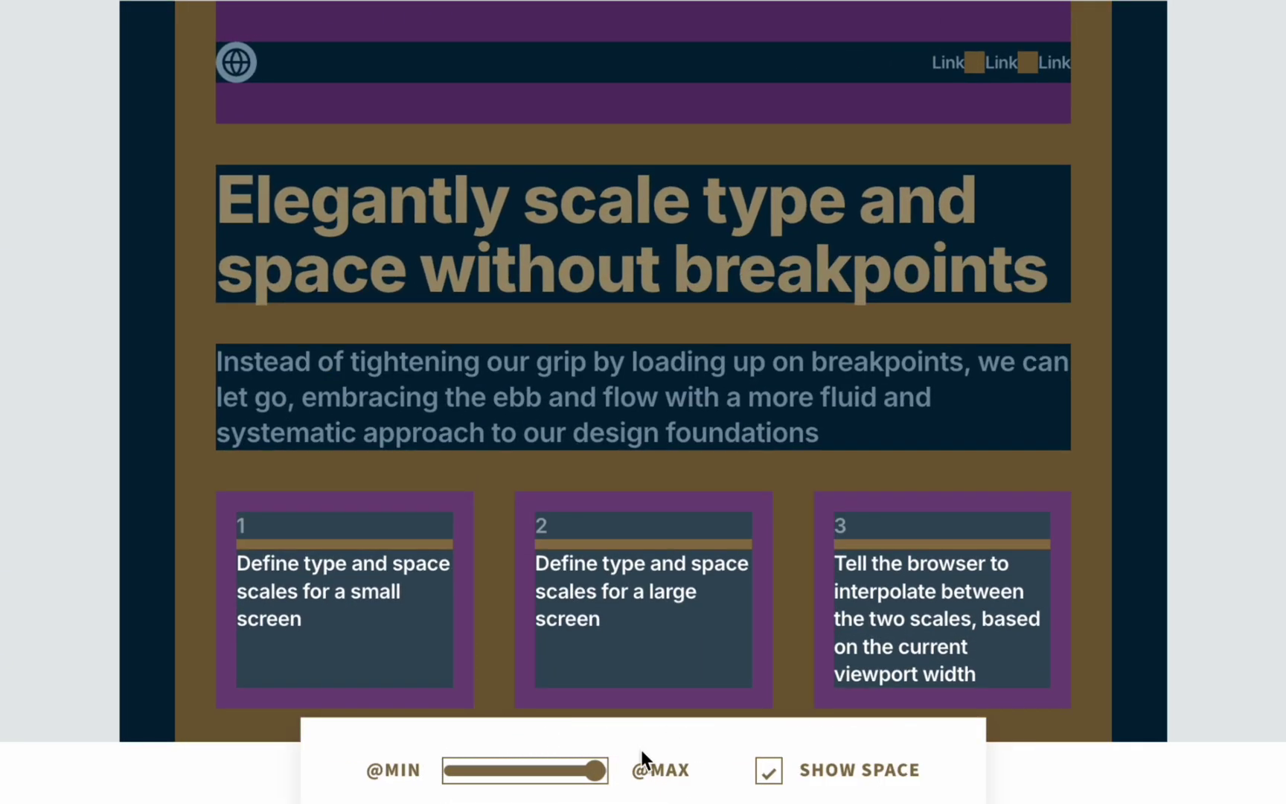
{"action": "left_click", "coordinate": [766, 774]}
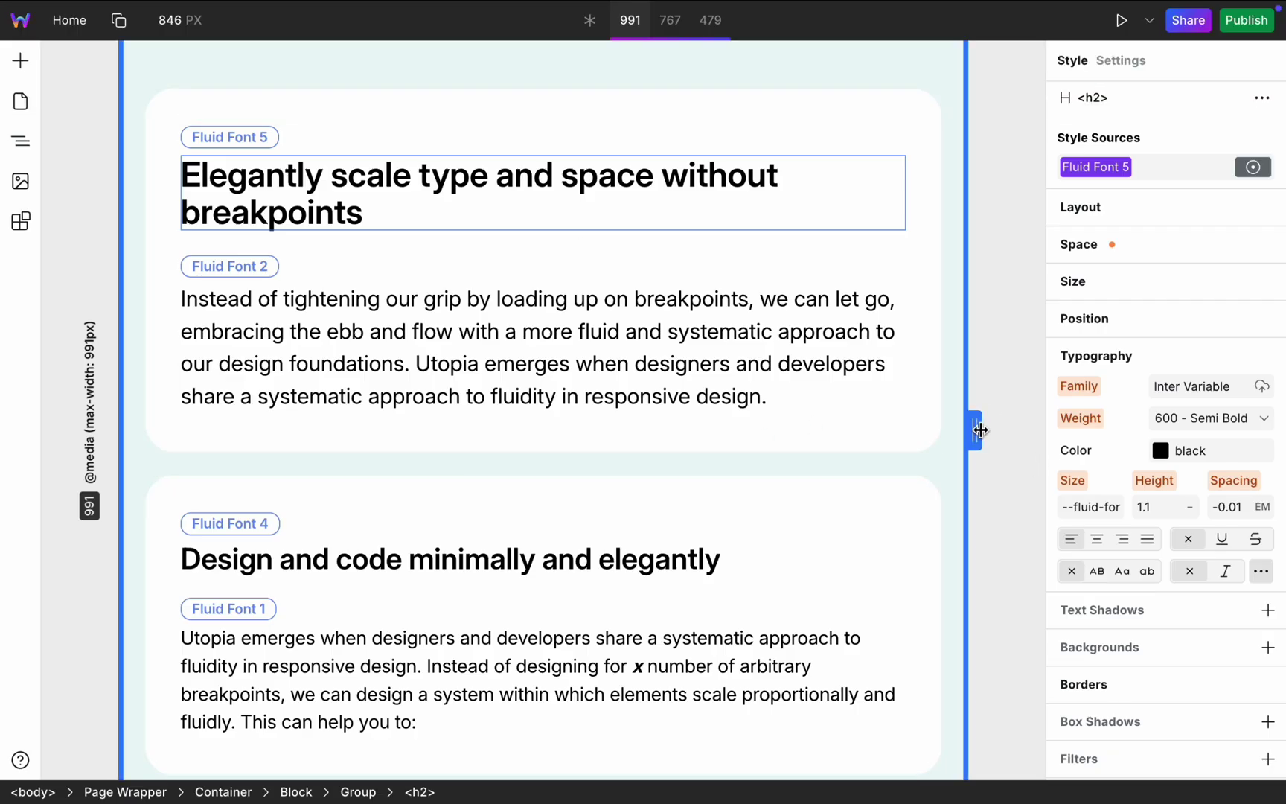
Narrow the Webstudio canvas to mobile width, widen it back to desktop, and open the Navigator
{"action": "left_click_drag", "start_coordinate": [980, 430], "coordinate": [686, 430]}
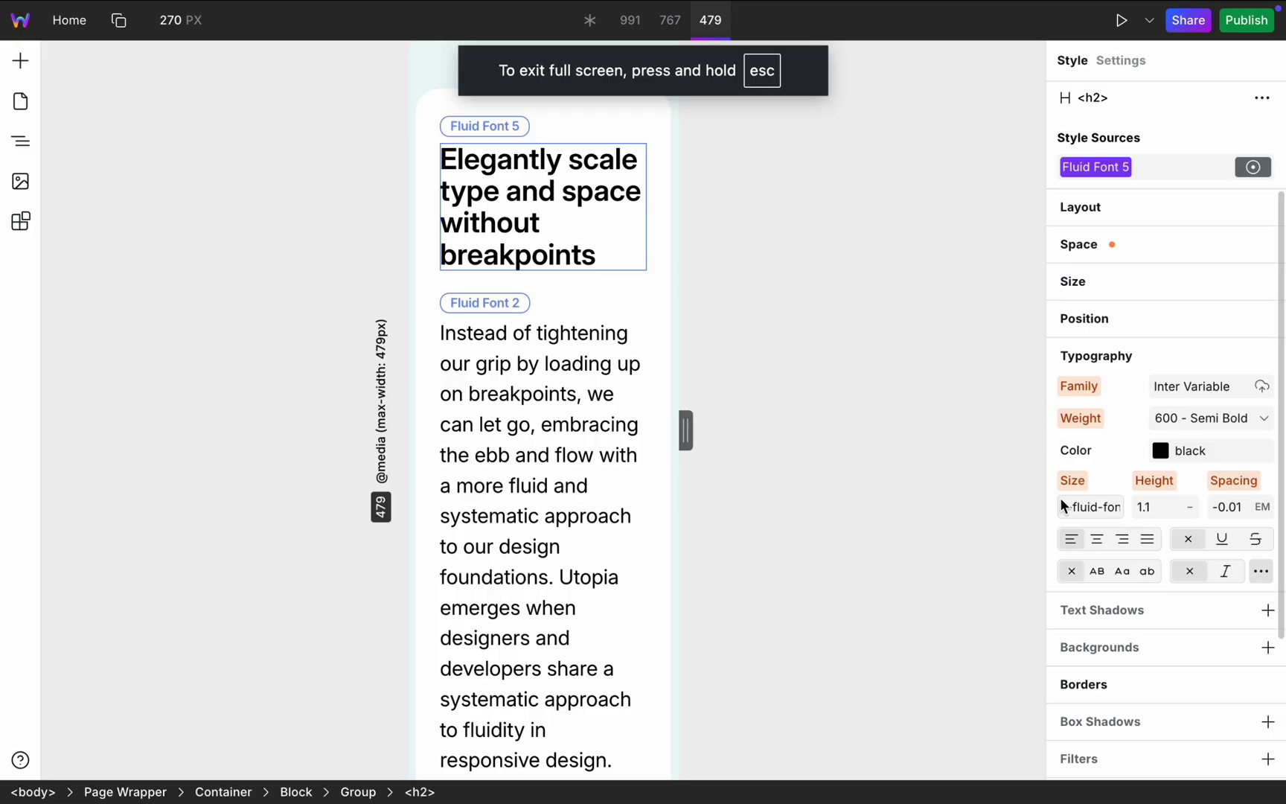
{"action": "left_click_drag", "start_coordinate": [685, 429], "coordinate": [1019, 430]}
{"action": "left_click", "coordinate": [20, 140]}
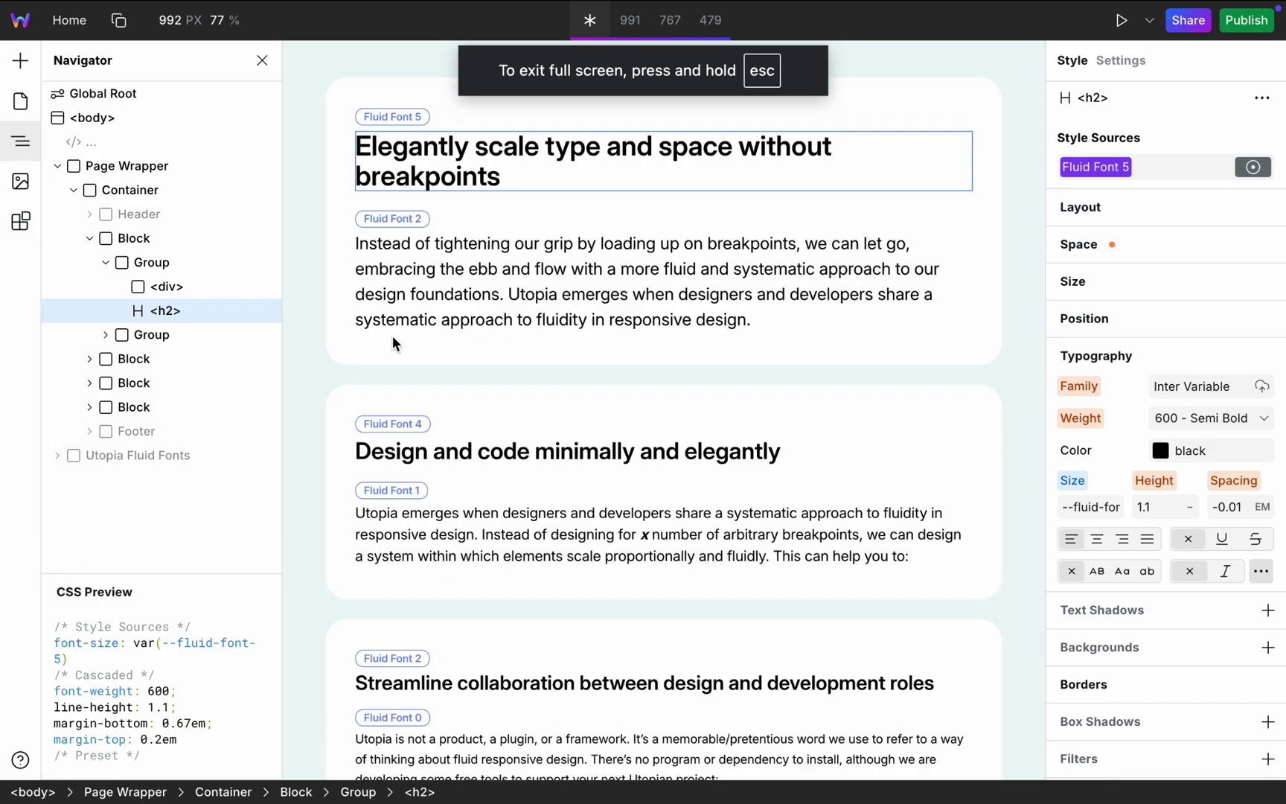
Open Utopia's type scale calculator and set the minimum scale to 1.125 and maximum to 1.2
{"action": "key", "text": "super+Tab"}
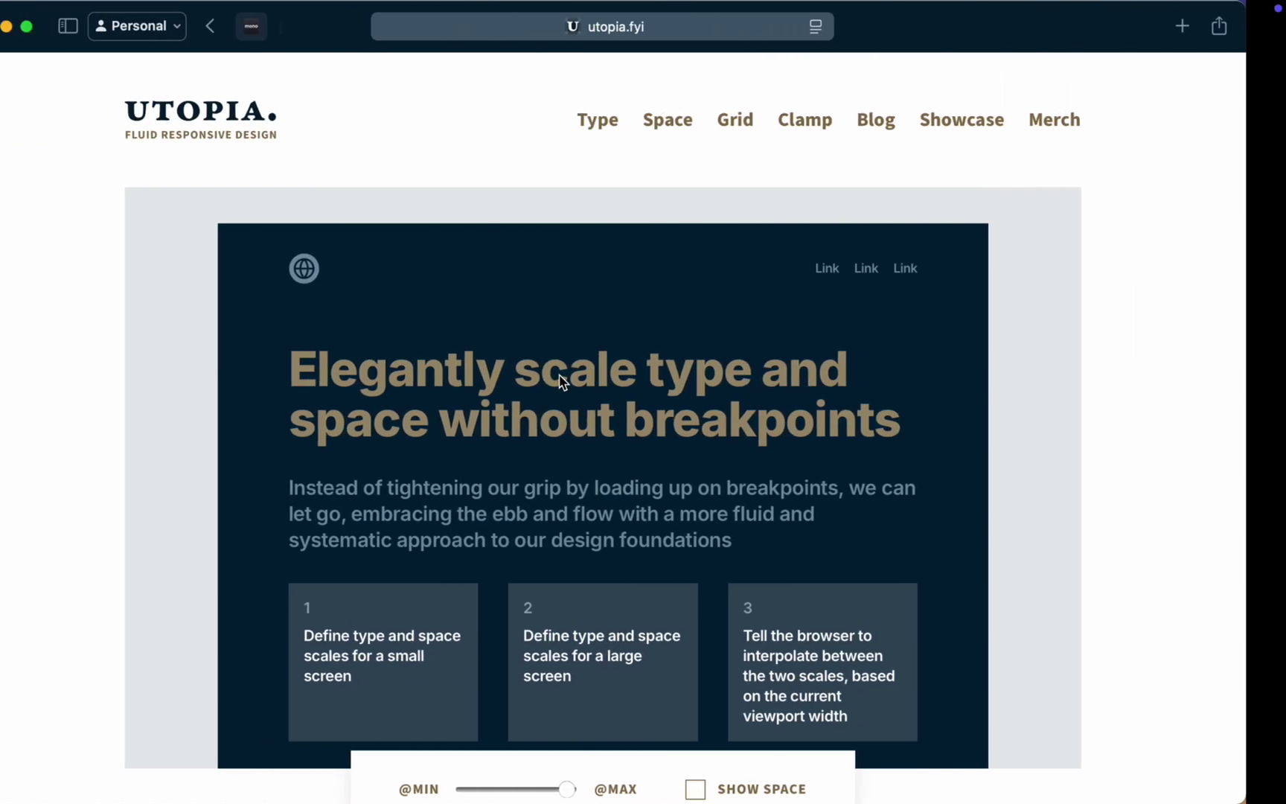
{"action": "left_click", "coordinate": [634, 121]}
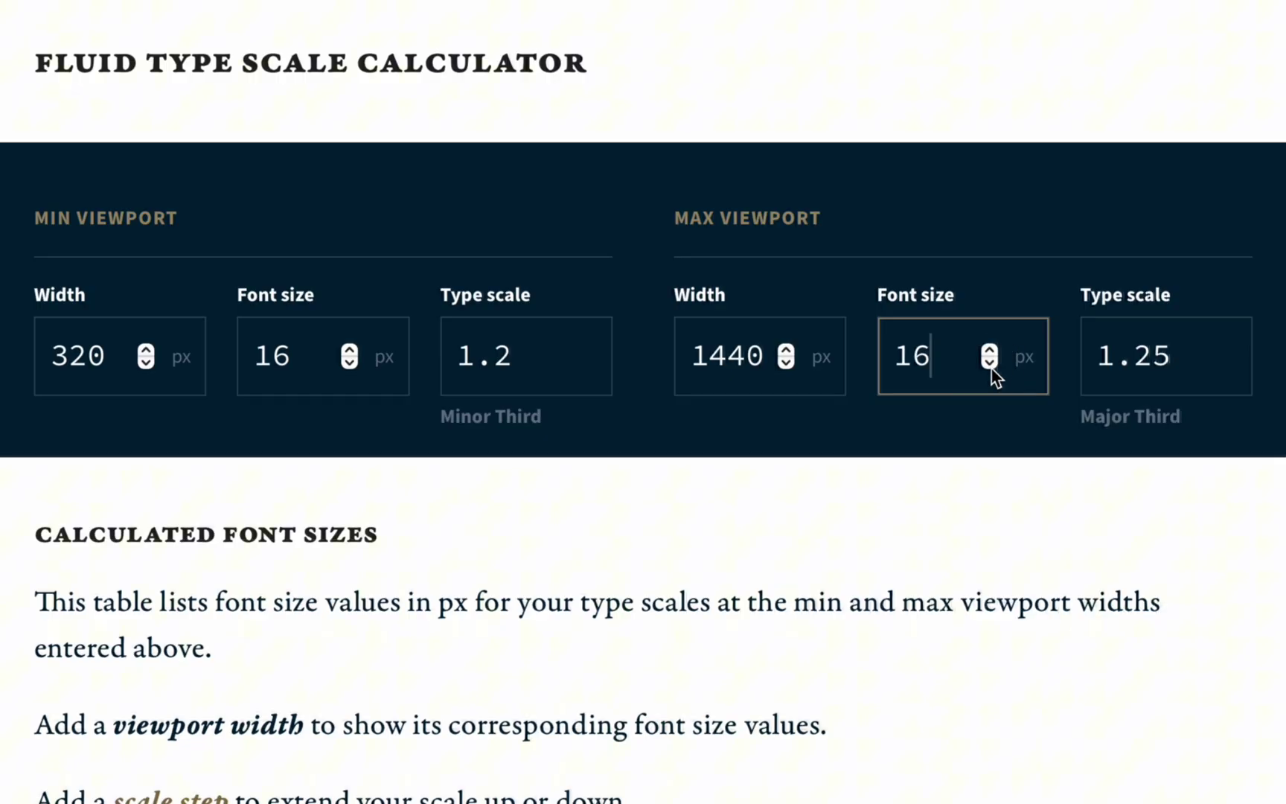
{"action": "left_click", "coordinate": [564, 357]}
{"action": "left_click", "coordinate": [545, 311]}
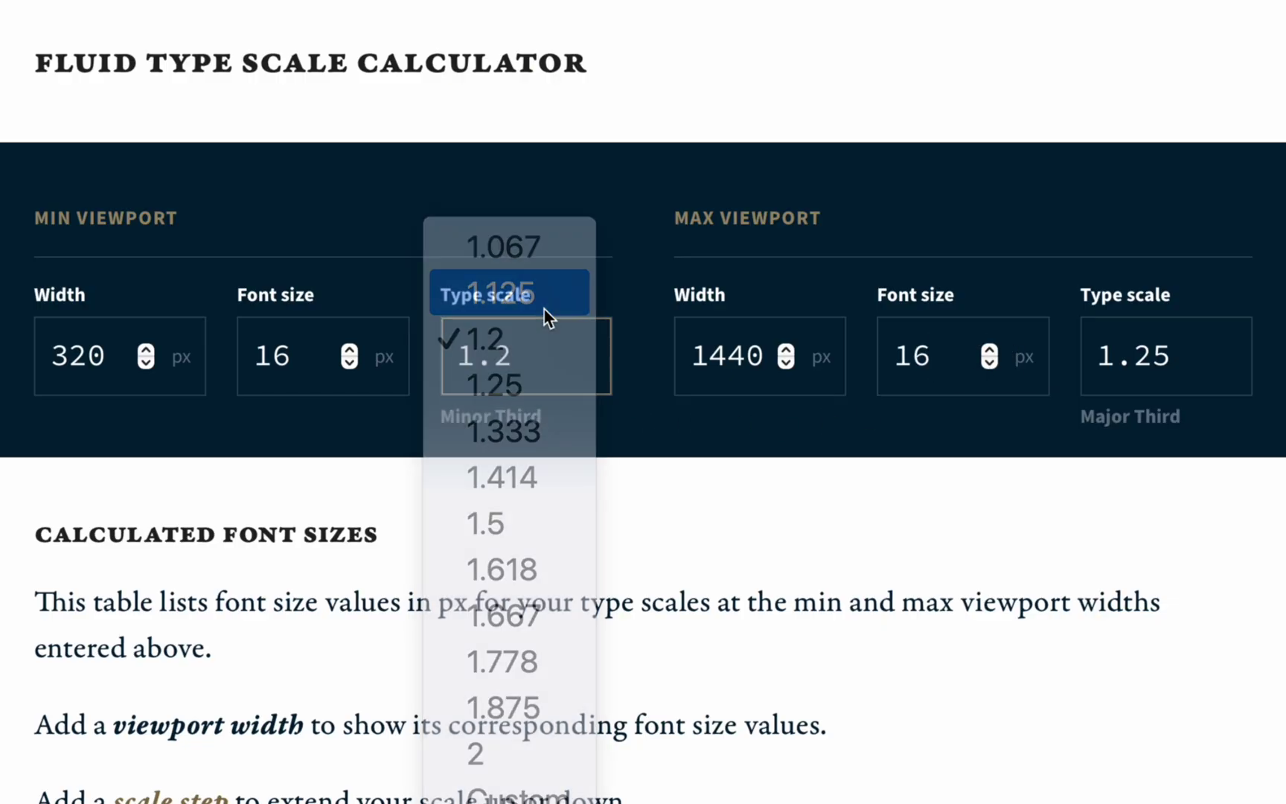
{"action": "left_click", "coordinate": [1151, 369]}
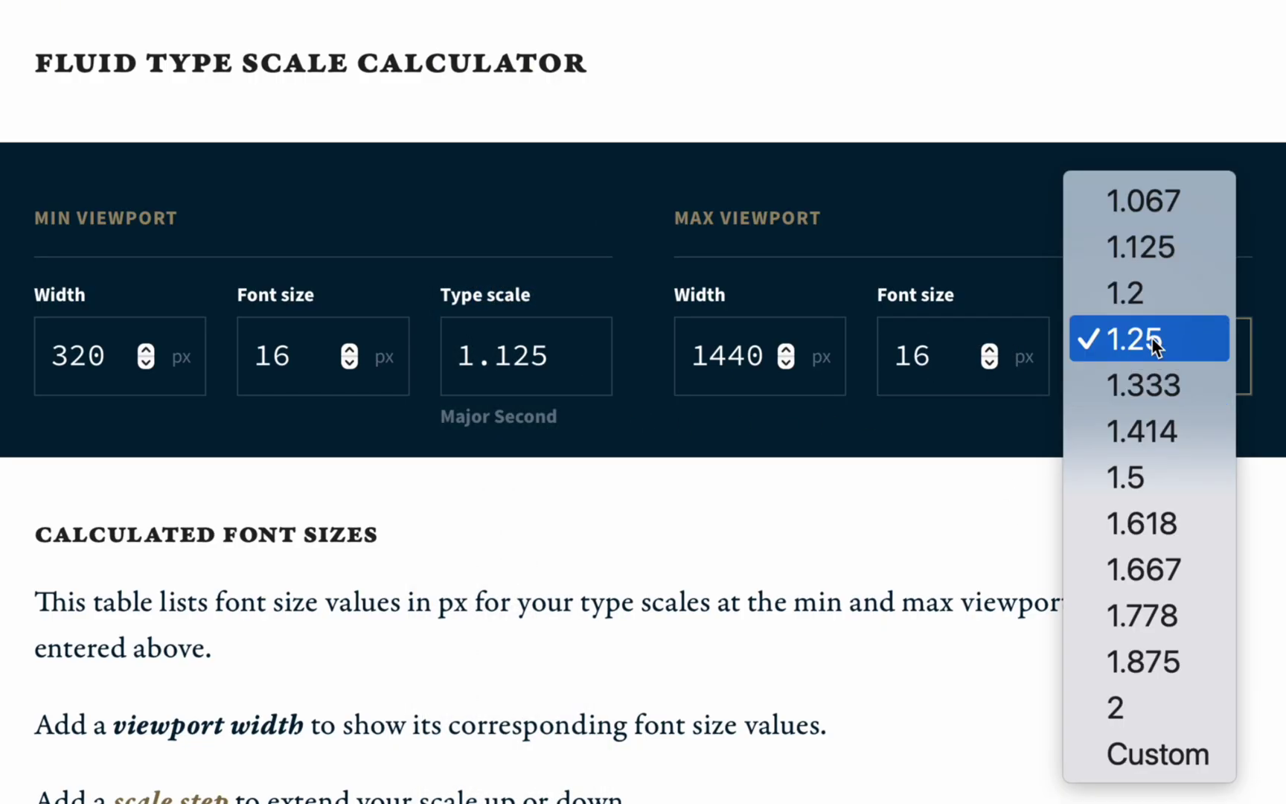
{"action": "left_click", "coordinate": [1147, 301]}
Preview the resulting scale steps in the Graph and Visualiser views
{"action": "scroll", "coordinate": [567, 505], "scroll_direction": "down", "scroll_amount": 10}
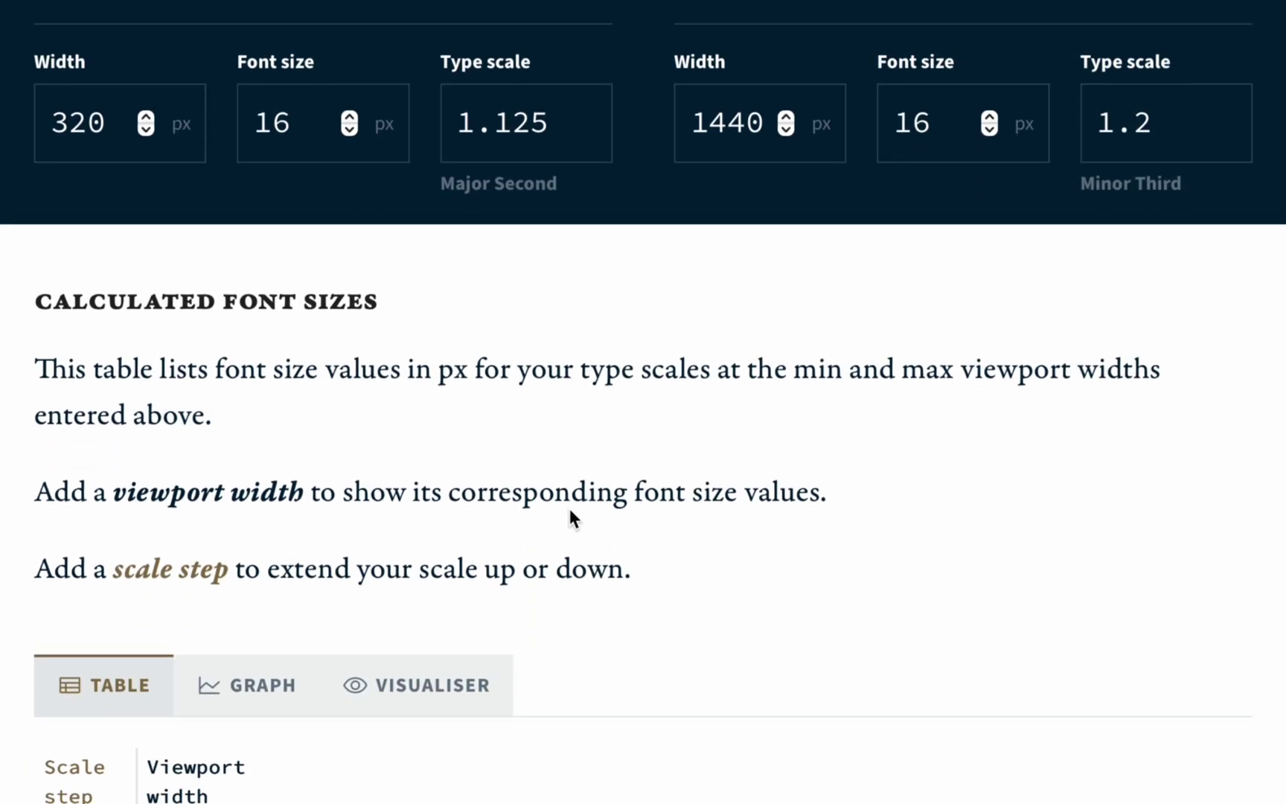
{"action": "left_click", "coordinate": [275, 119]}
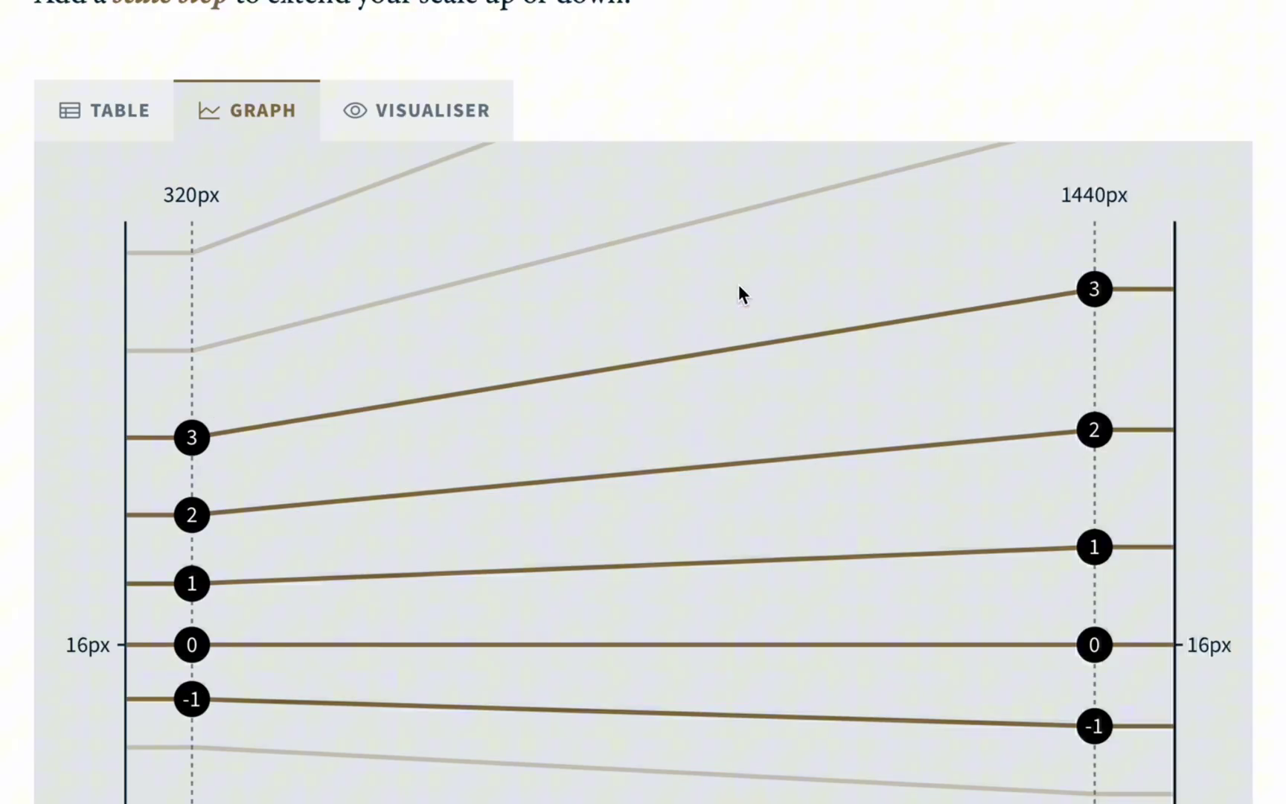
{"action": "left_click", "coordinate": [463, 132]}
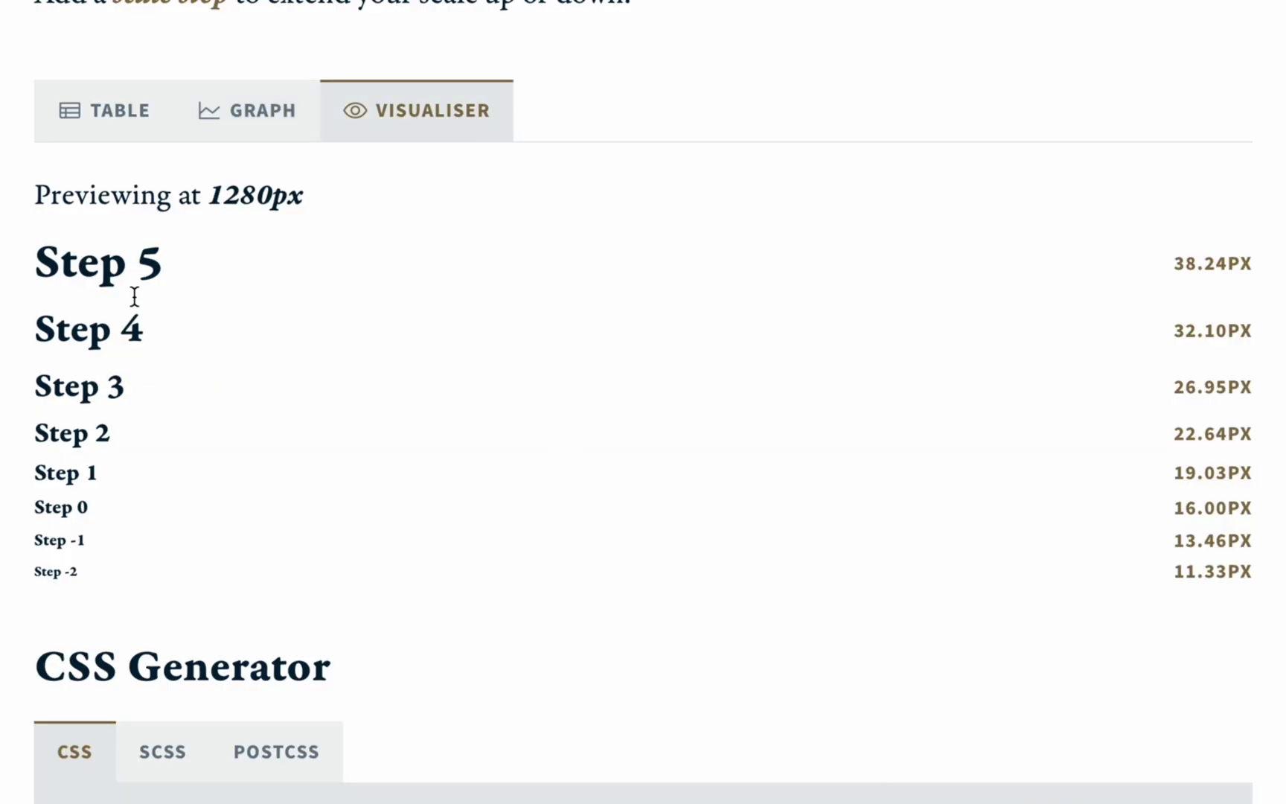
Switch to the table view and set the CSS Generator prefix to fluid-font
{"action": "left_click", "coordinate": [115, 119]}
{"action": "scroll", "coordinate": [421, 472], "scroll_direction": "down", "scroll_amount": 13}
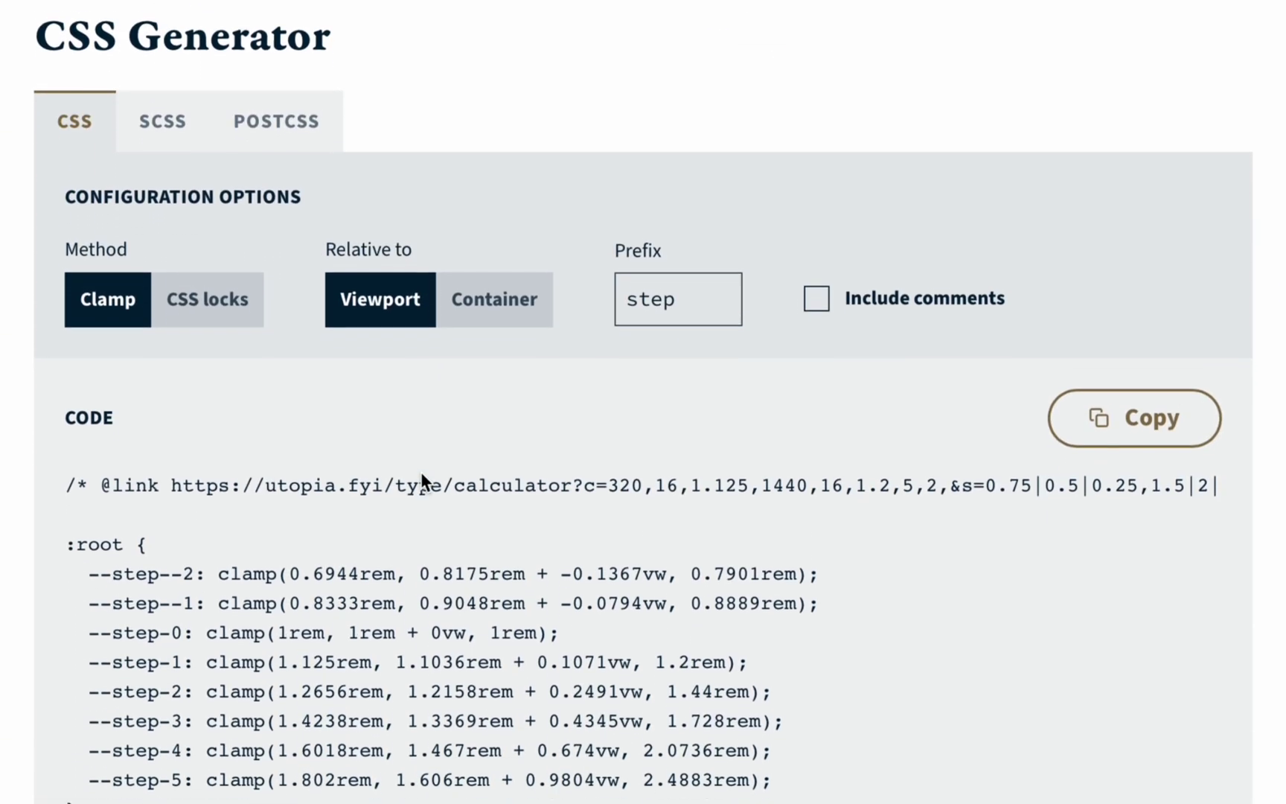
{"action": "scroll", "coordinate": [421, 471], "scroll_direction": "down", "scroll_amount": 1}
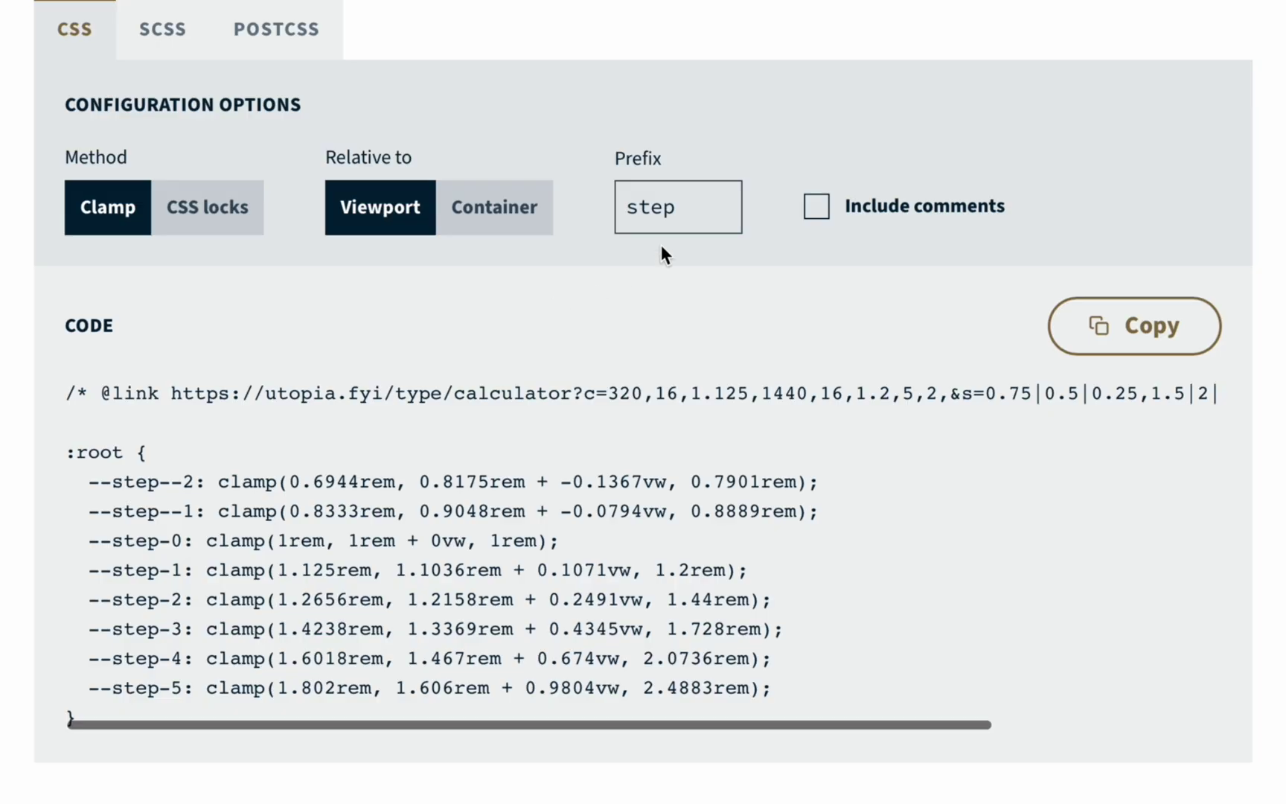
{"action": "type", "text": "fluif"}
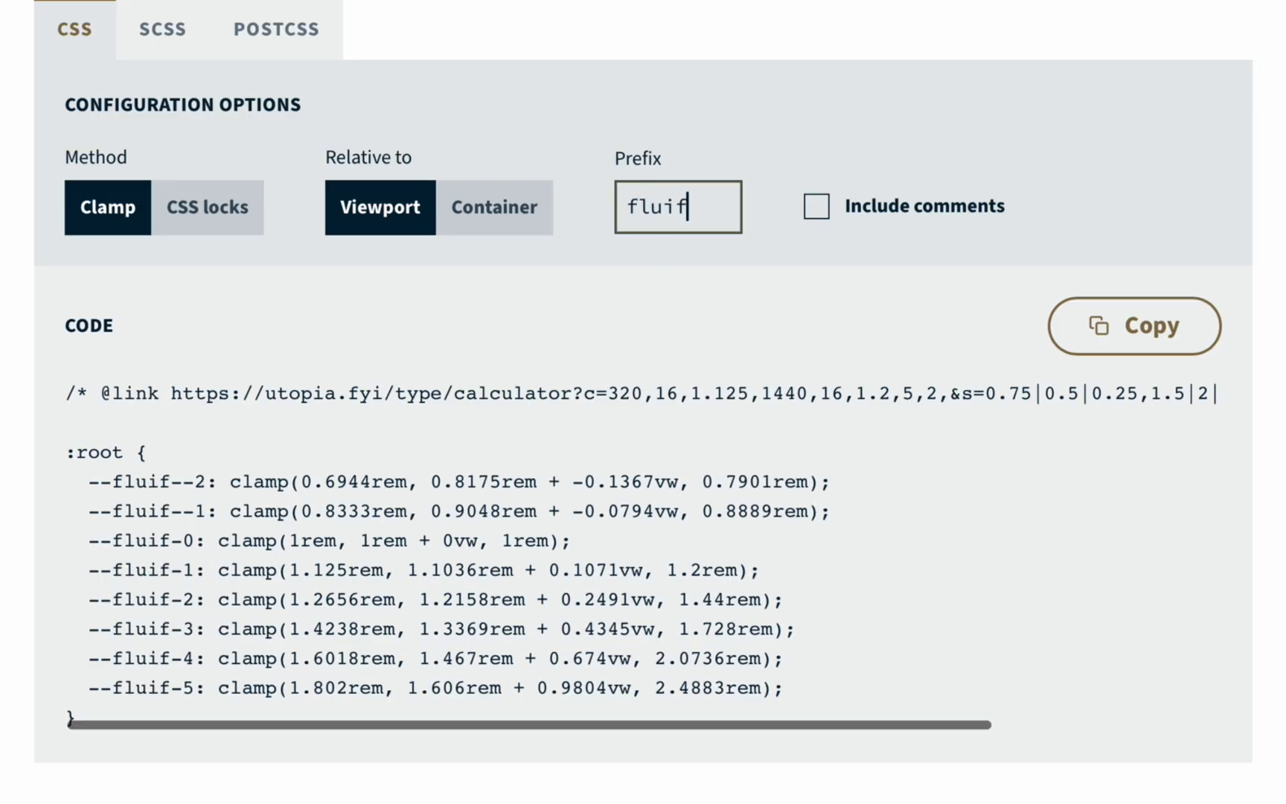
{"action": "key", "text": "BackSpace"}
{"action": "type", "text": "d-font"}
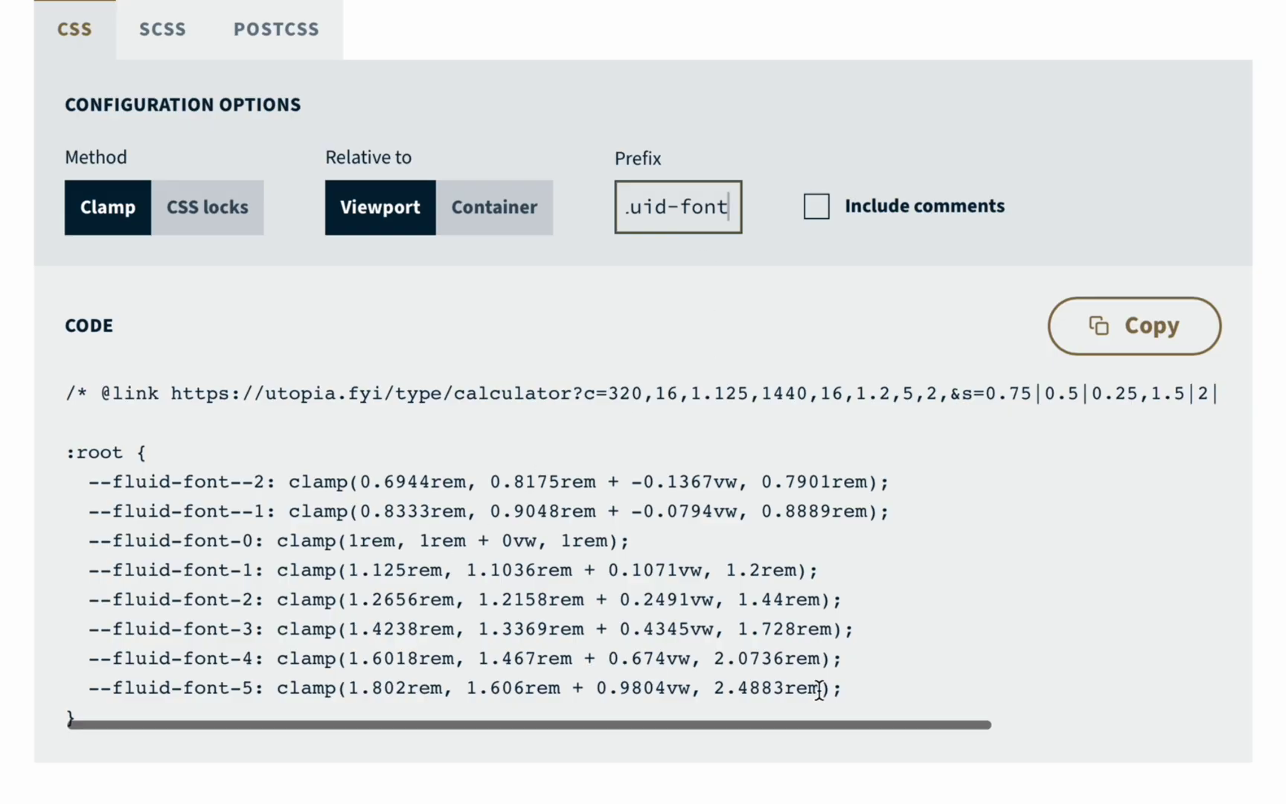
Copy all eight :root clamp declarations and return to Webstudio
{"action": "left_click_drag", "start_coordinate": [789, 687], "coordinate": [91, 477]}
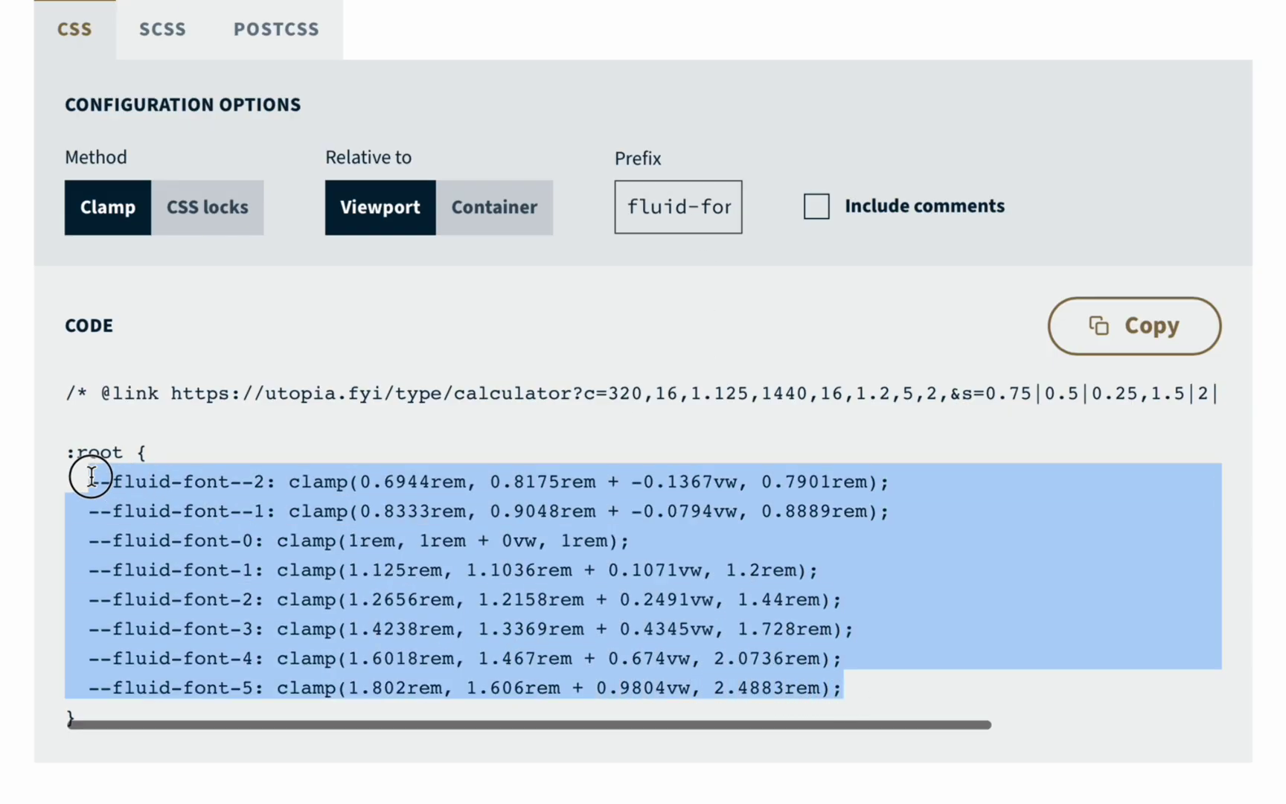
{"action": "right_click", "coordinate": [105, 480]}
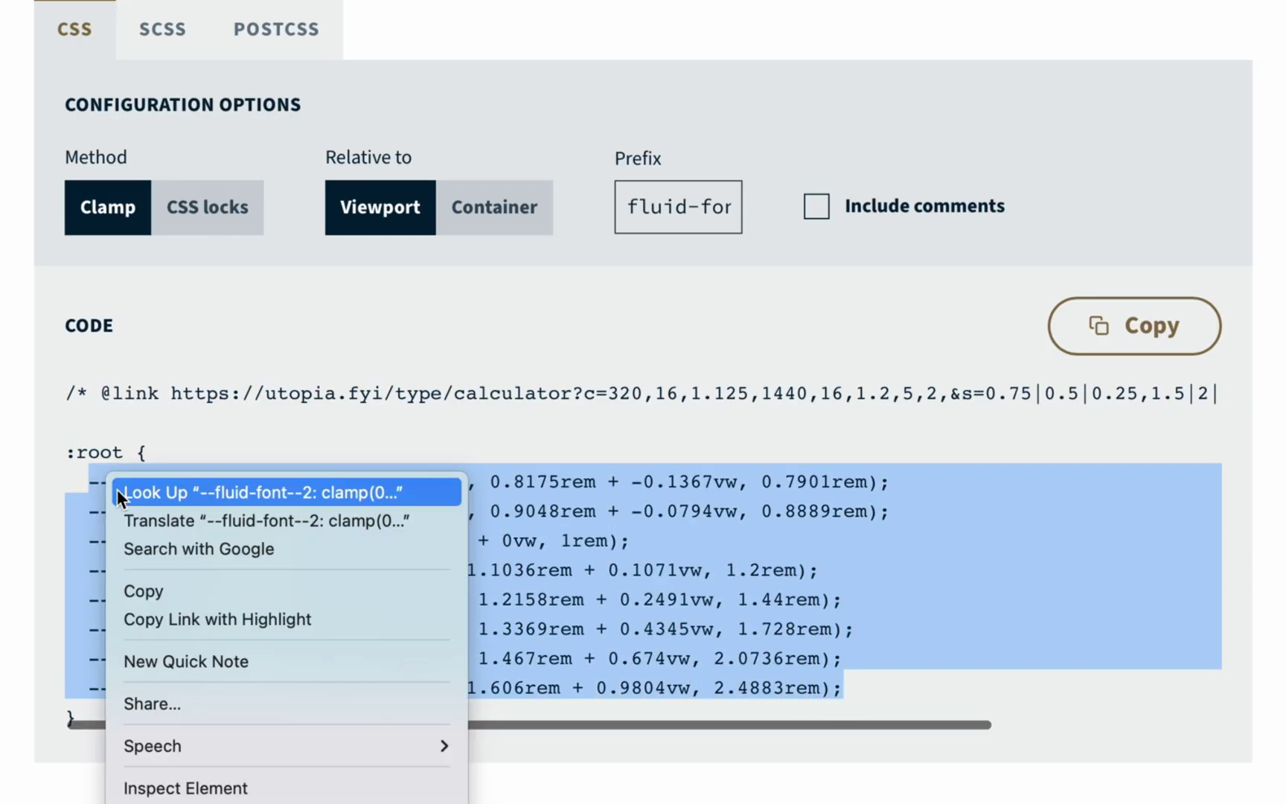
{"action": "left_click", "coordinate": [175, 591]}
{"action": "key", "text": "super+Tab"}
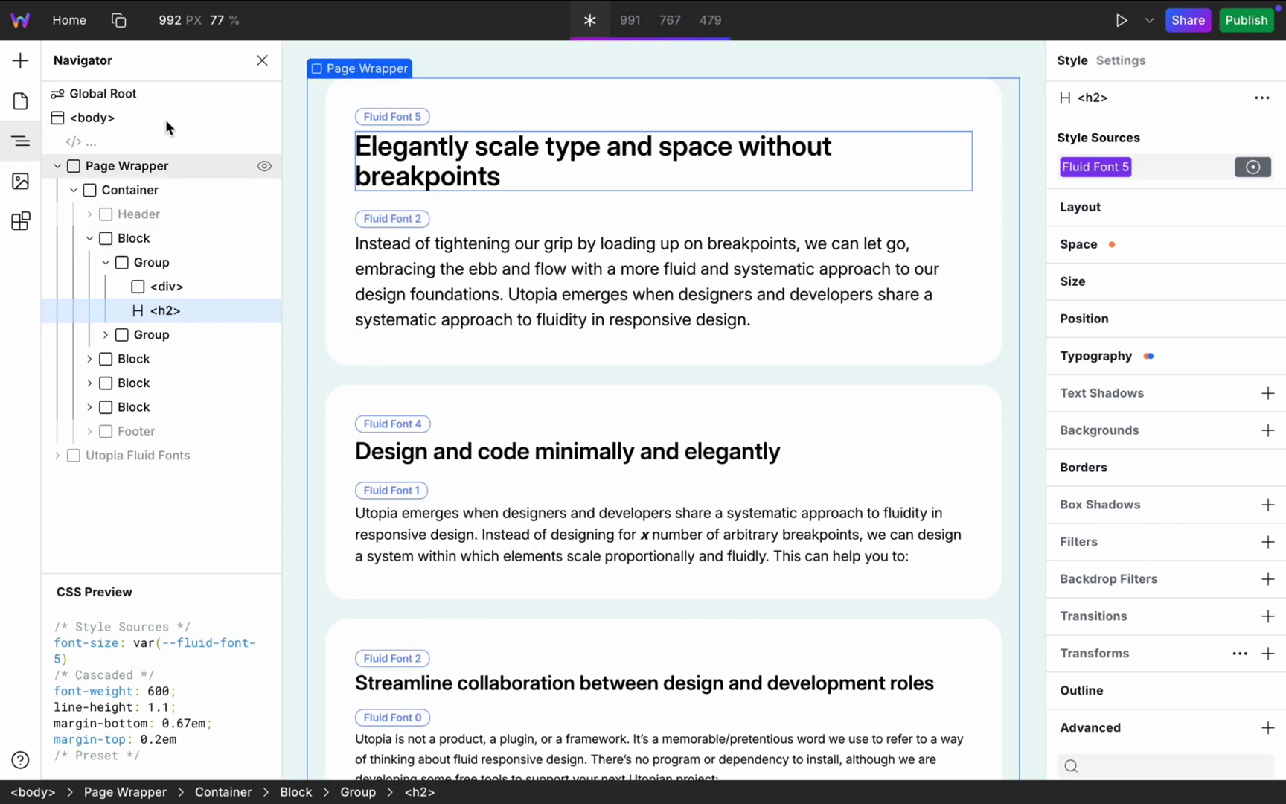
Select the Global Root and create a 'fluid fonts' token on it
{"action": "left_click", "coordinate": [151, 94]}
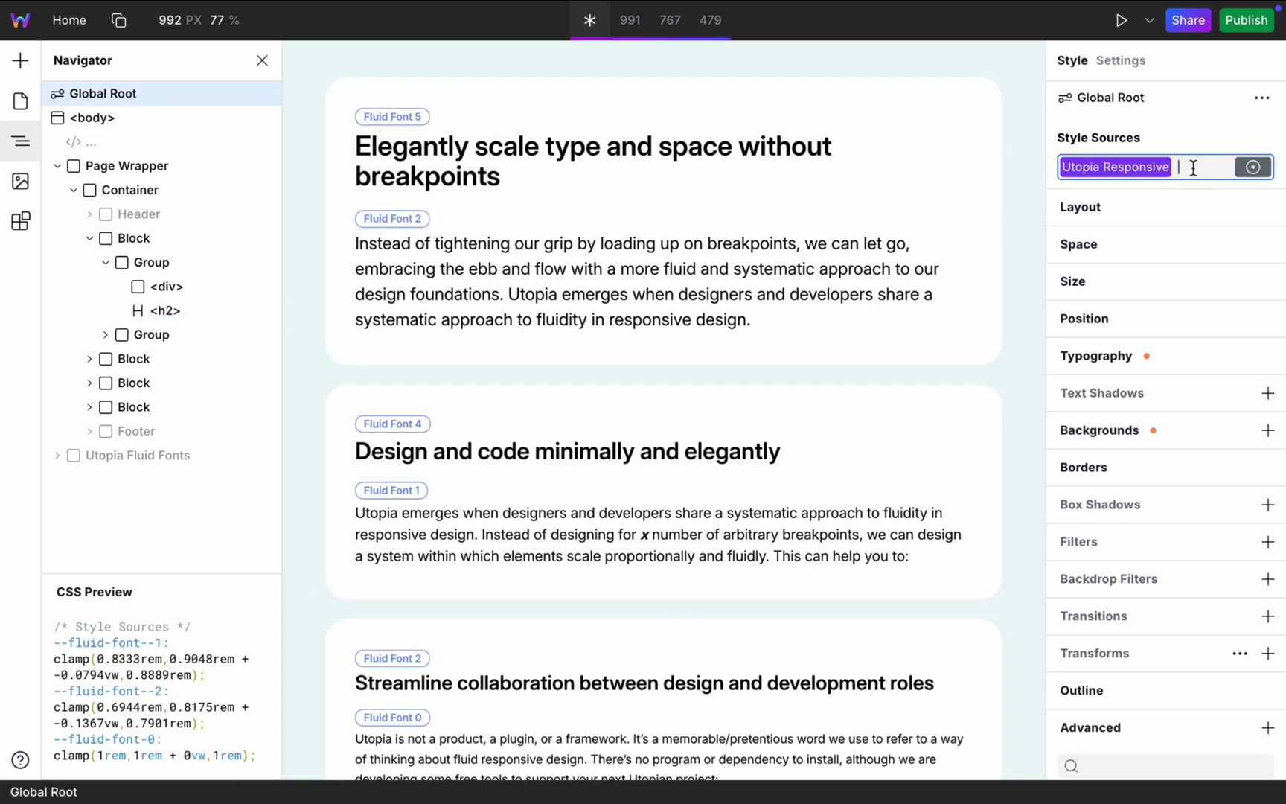
{"action": "type", "text": "fl"}
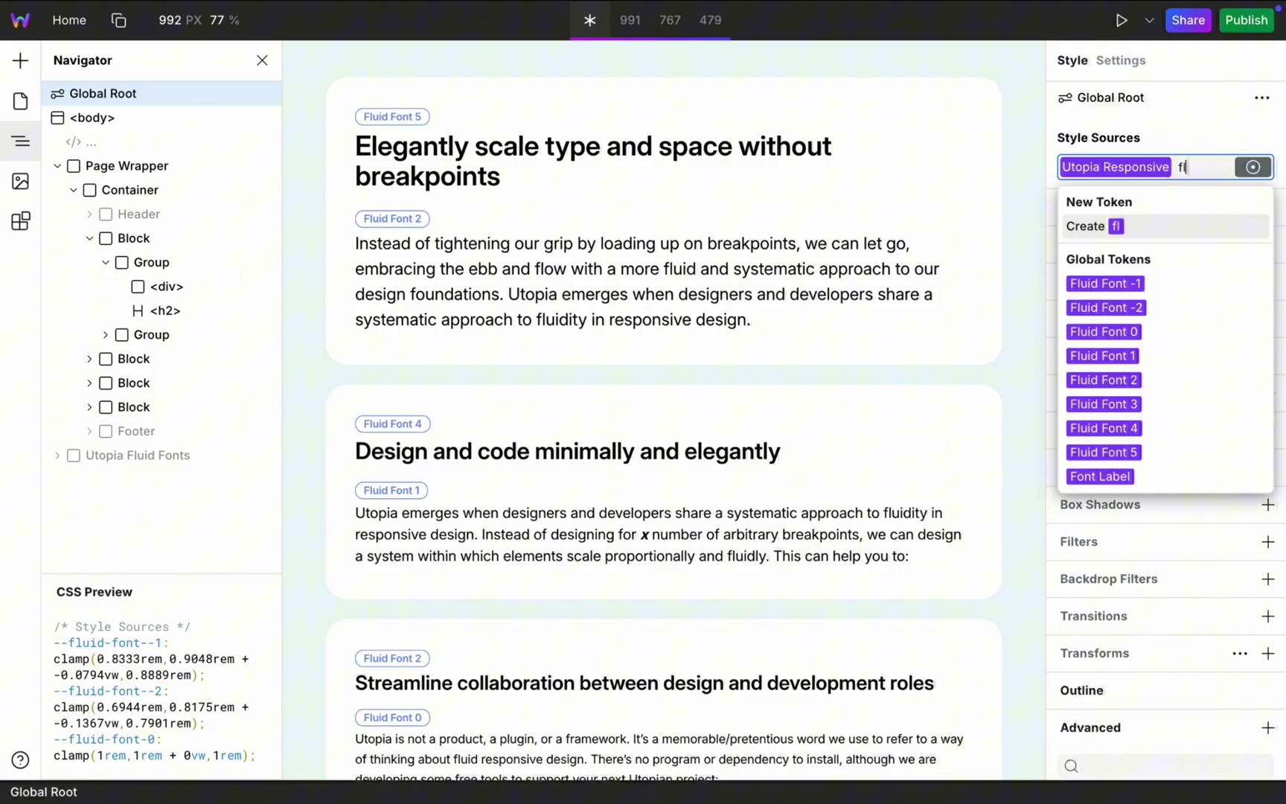
{"action": "type", "text": "uid font"}
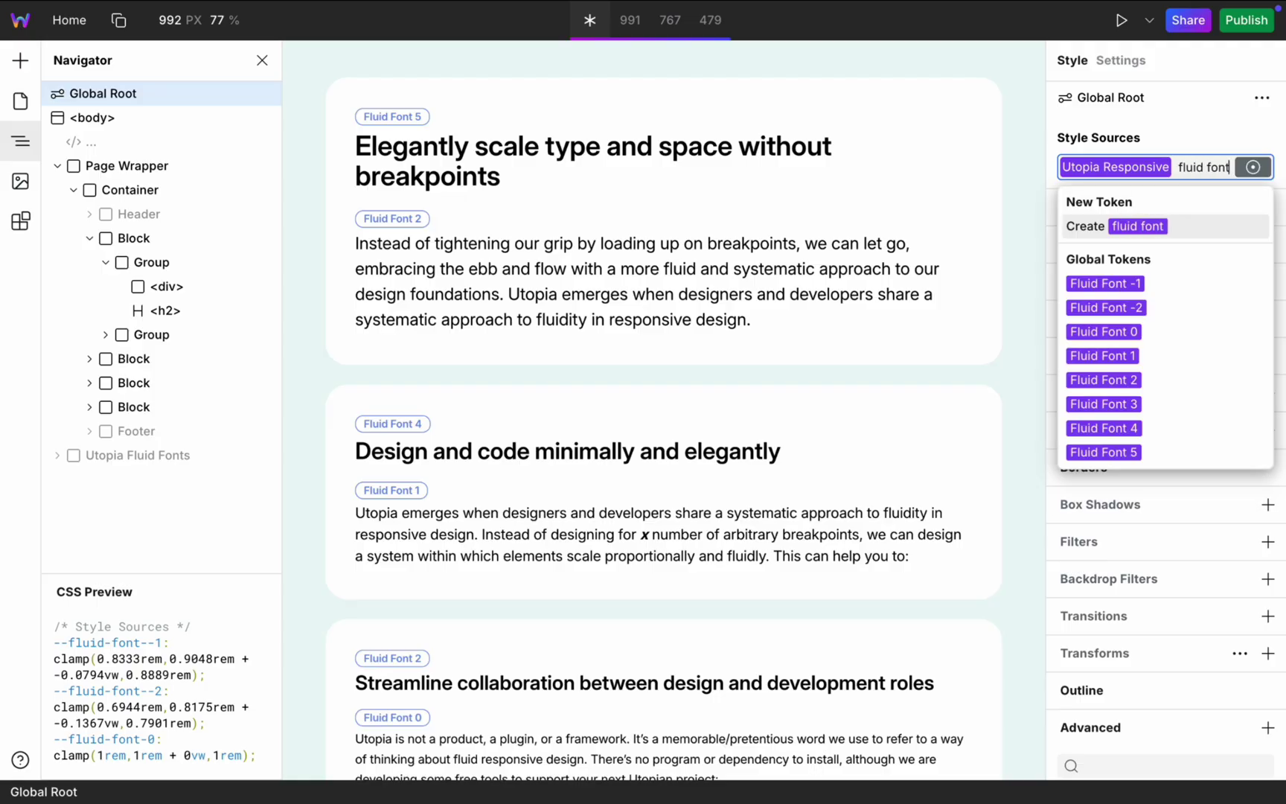
{"action": "type", "text": "s"}
{"action": "key", "text": "Return"}
Paste the --fluid-font clamp variables into the token's Advanced properties
{"action": "scroll", "coordinate": [1179, 372], "scroll_direction": "down", "scroll_amount": 5}
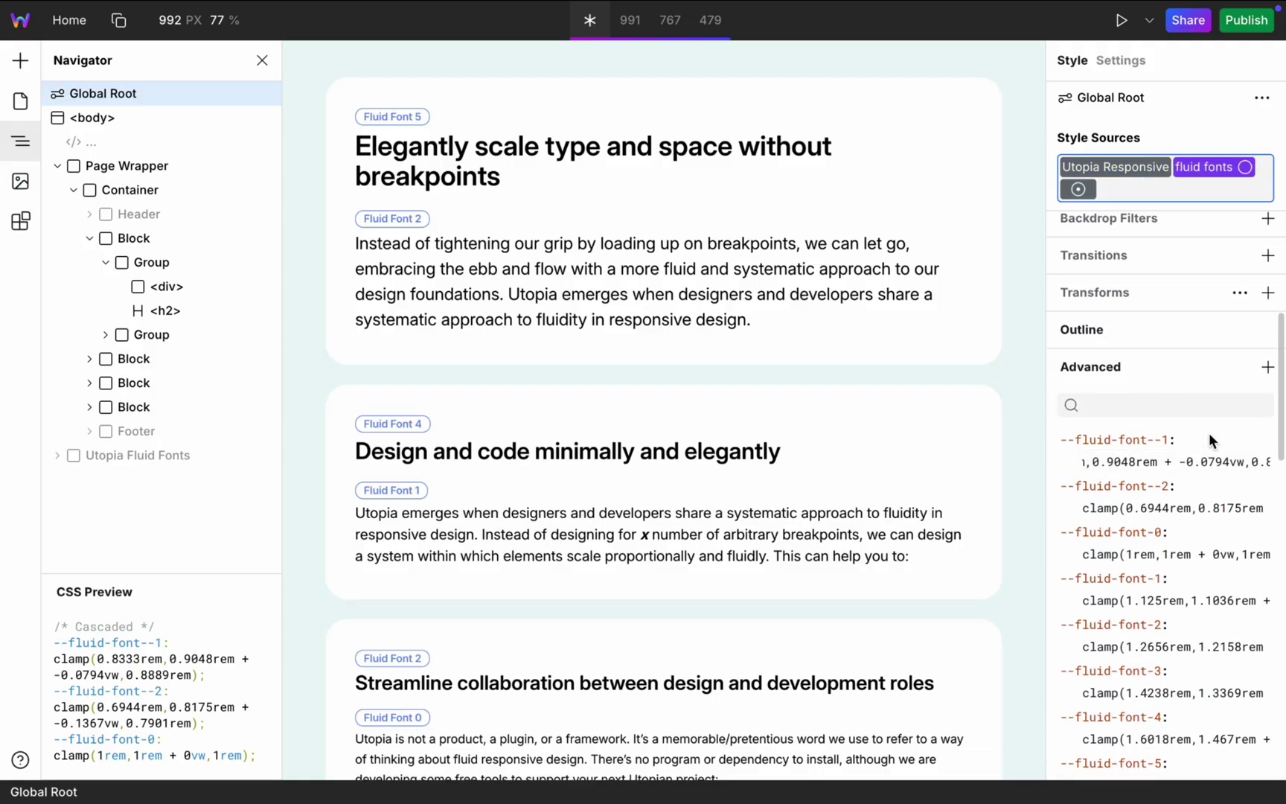
{"action": "left_click", "coordinate": [1268, 367]}
{"action": "key", "text": "super+v"}
{"action": "key", "text": "Return"}
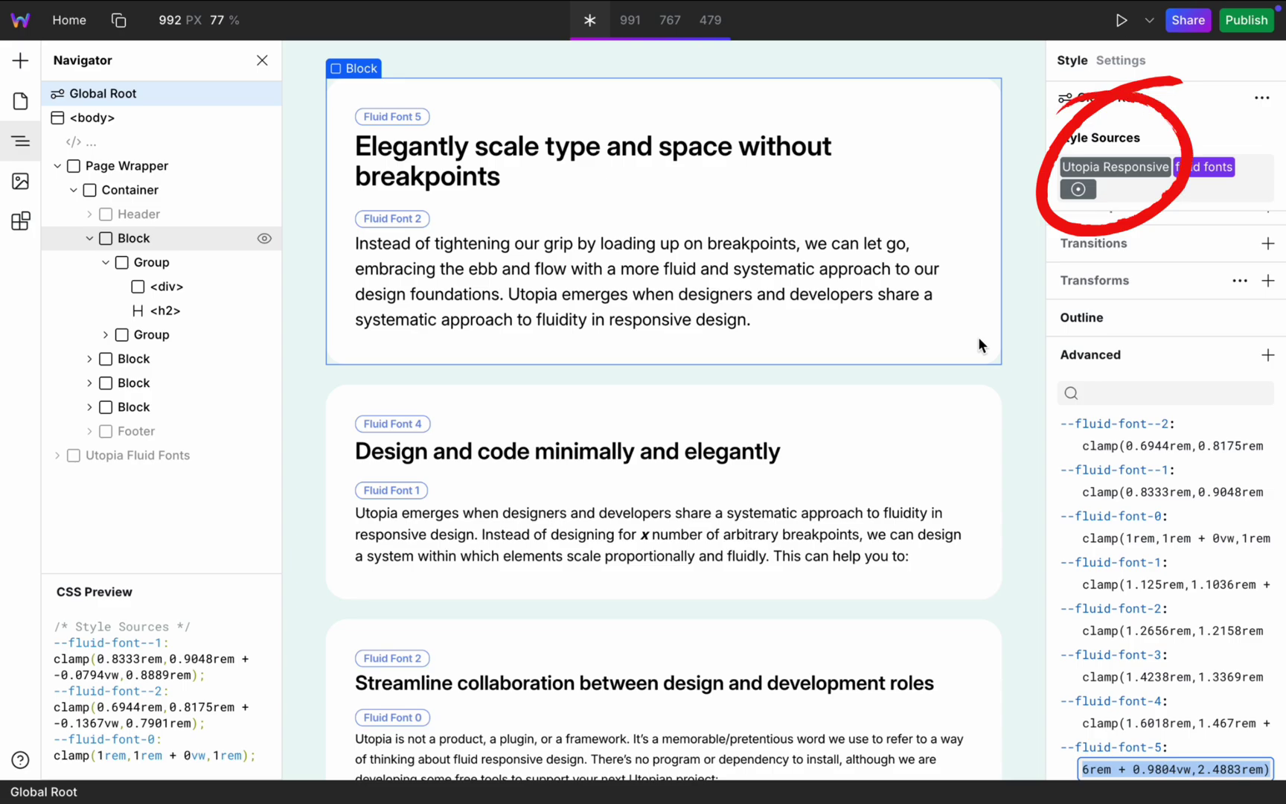
{"action": "left_click", "coordinate": [781, 153]}
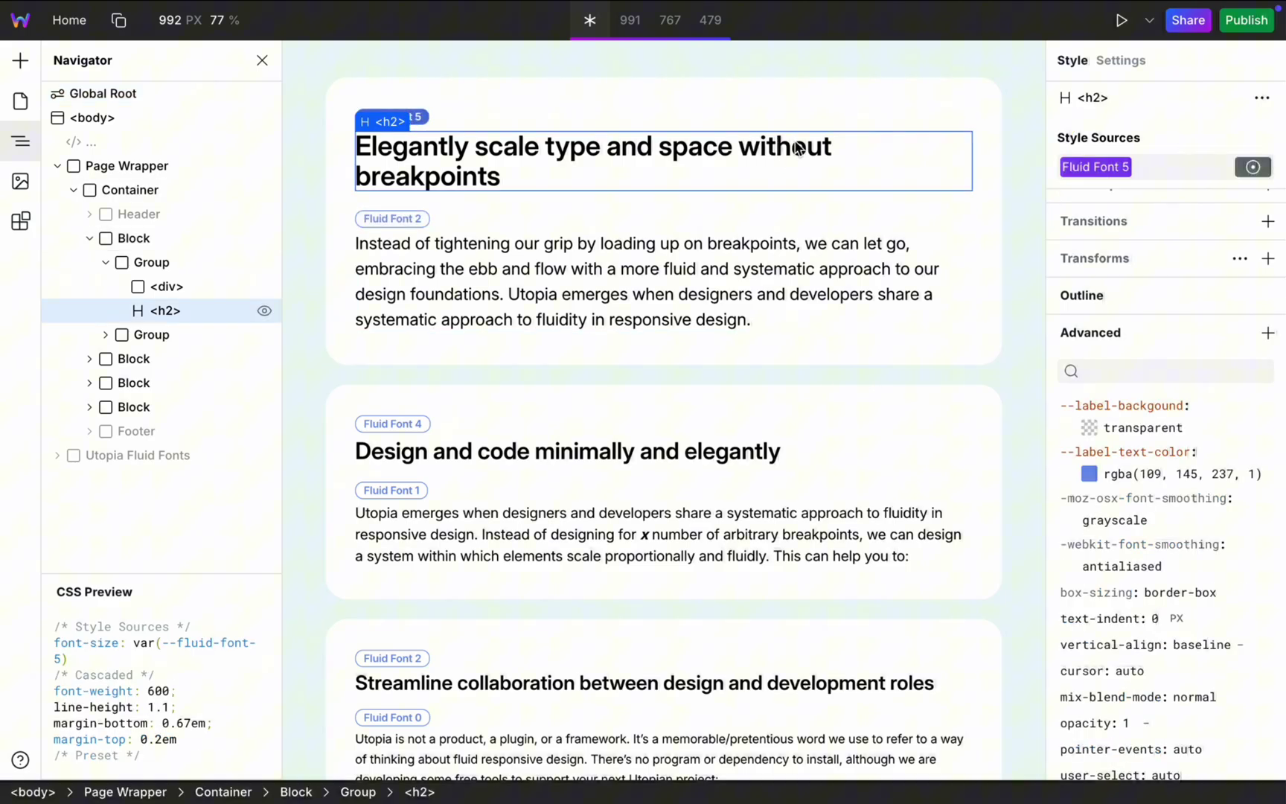
{"action": "left_click", "coordinate": [1089, 339]}
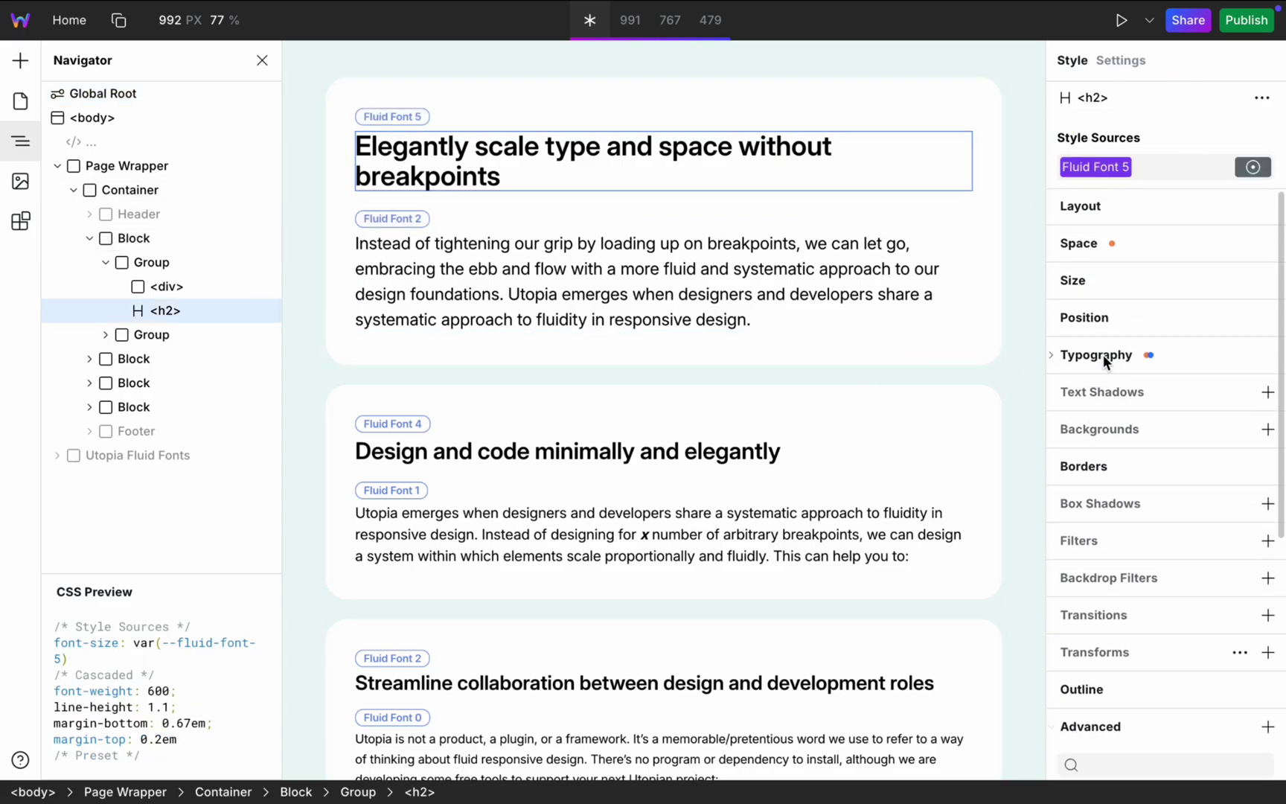
{"action": "left_click", "coordinate": [1174, 354]}
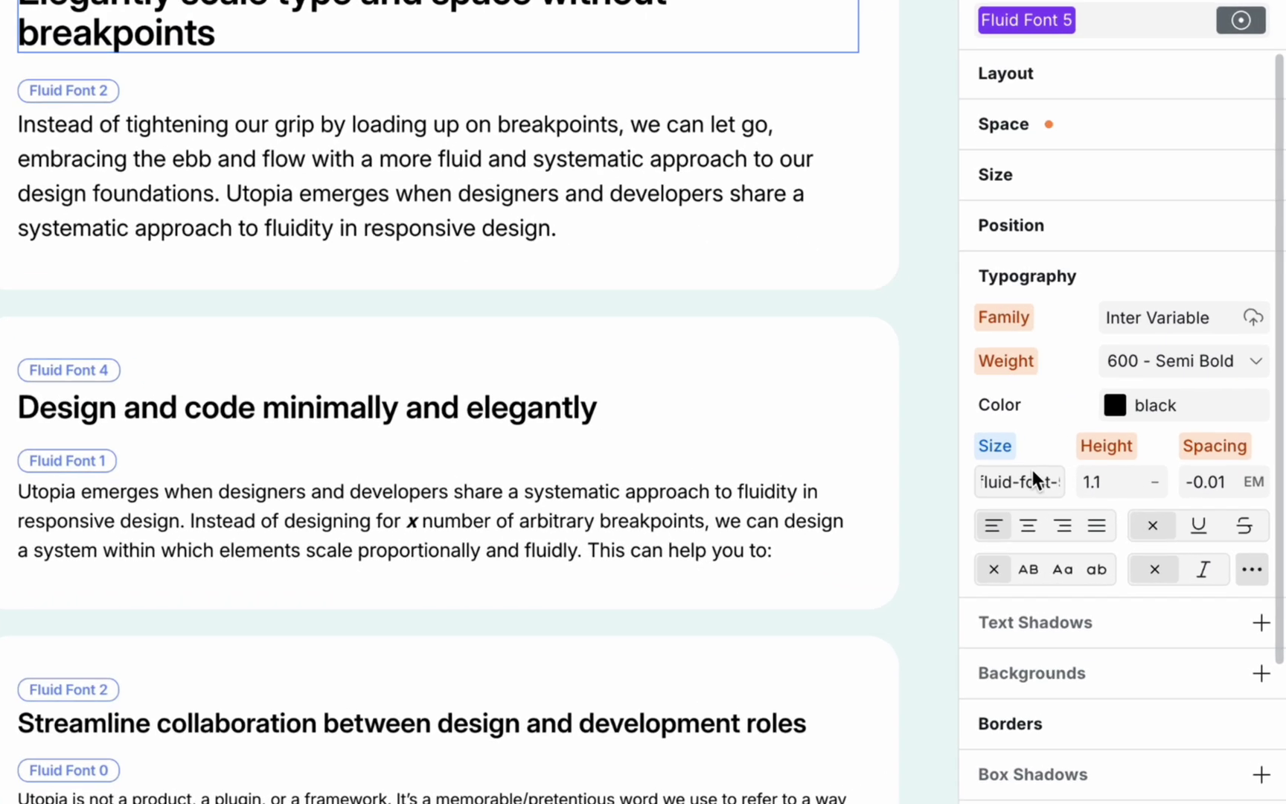
{"action": "left_click", "coordinate": [1090, 506]}
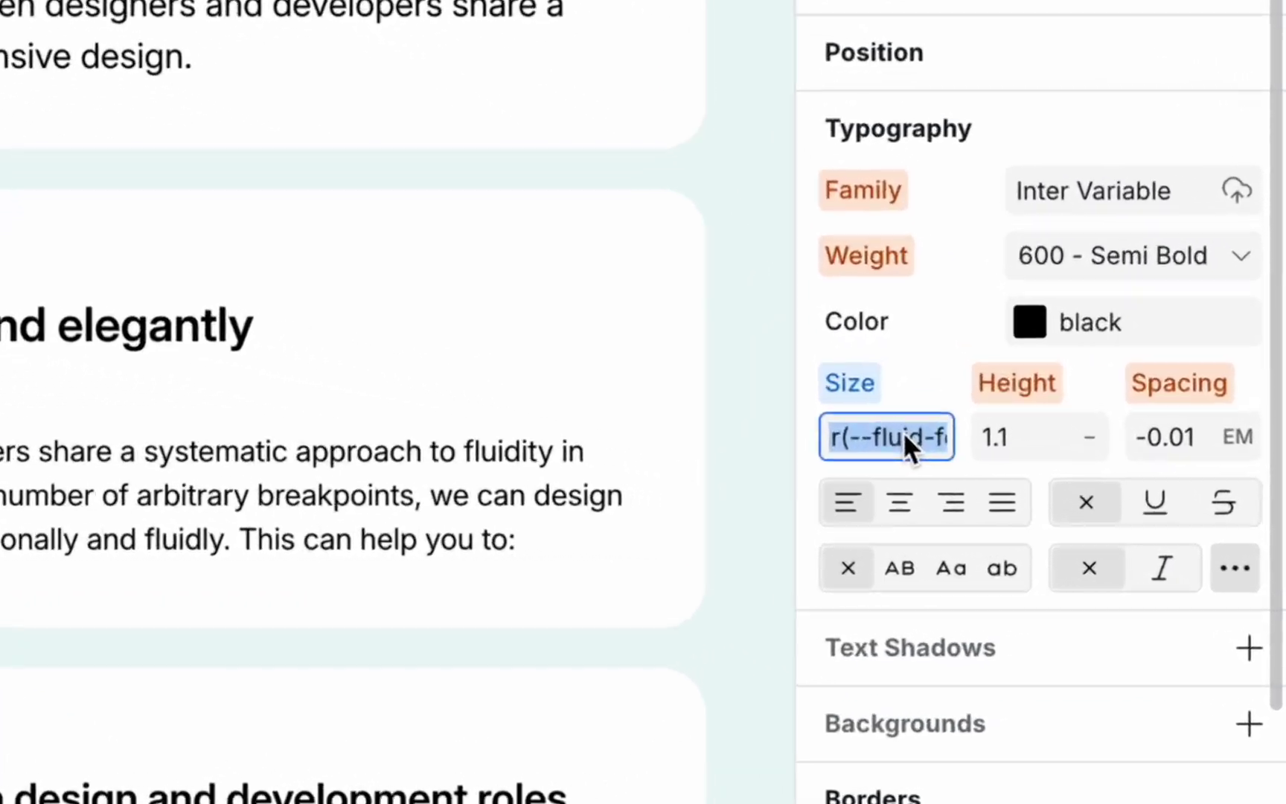
{"action": "key", "text": "End"}
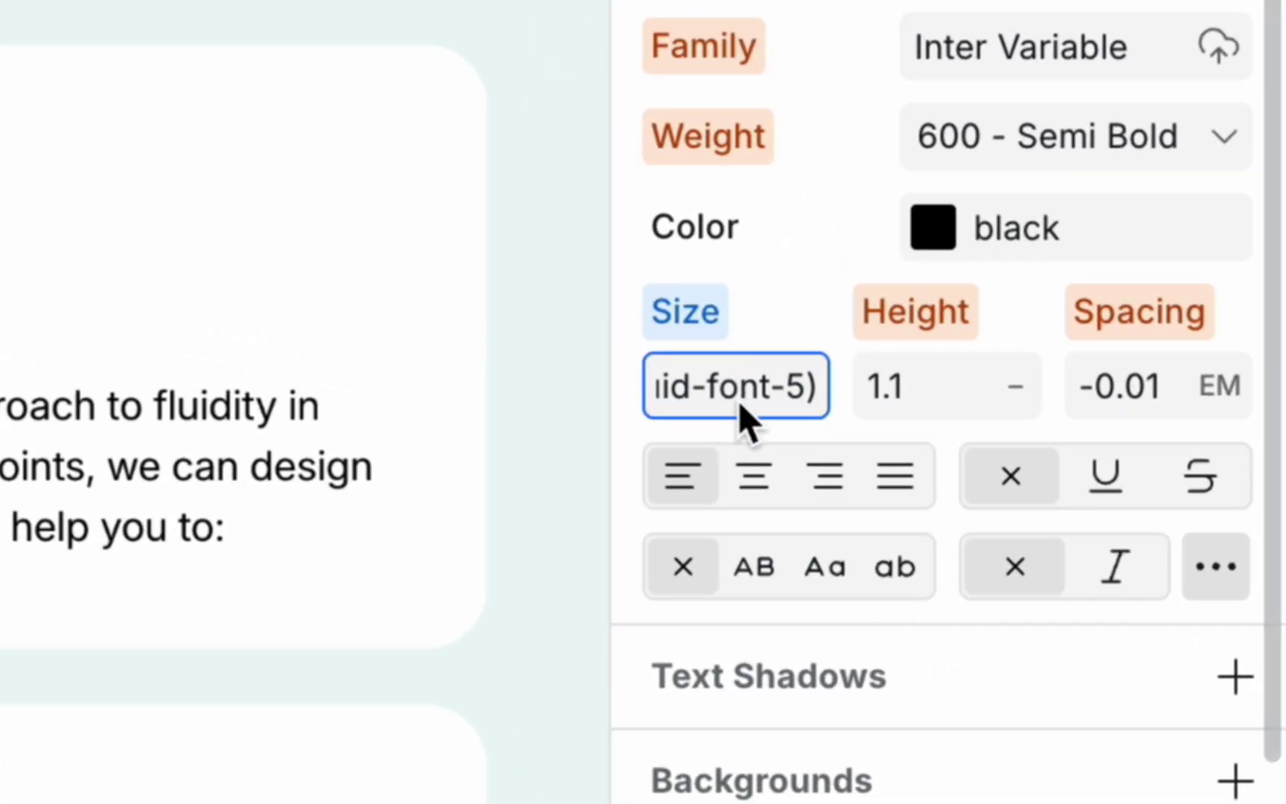
{"action": "key", "text": "Home"}
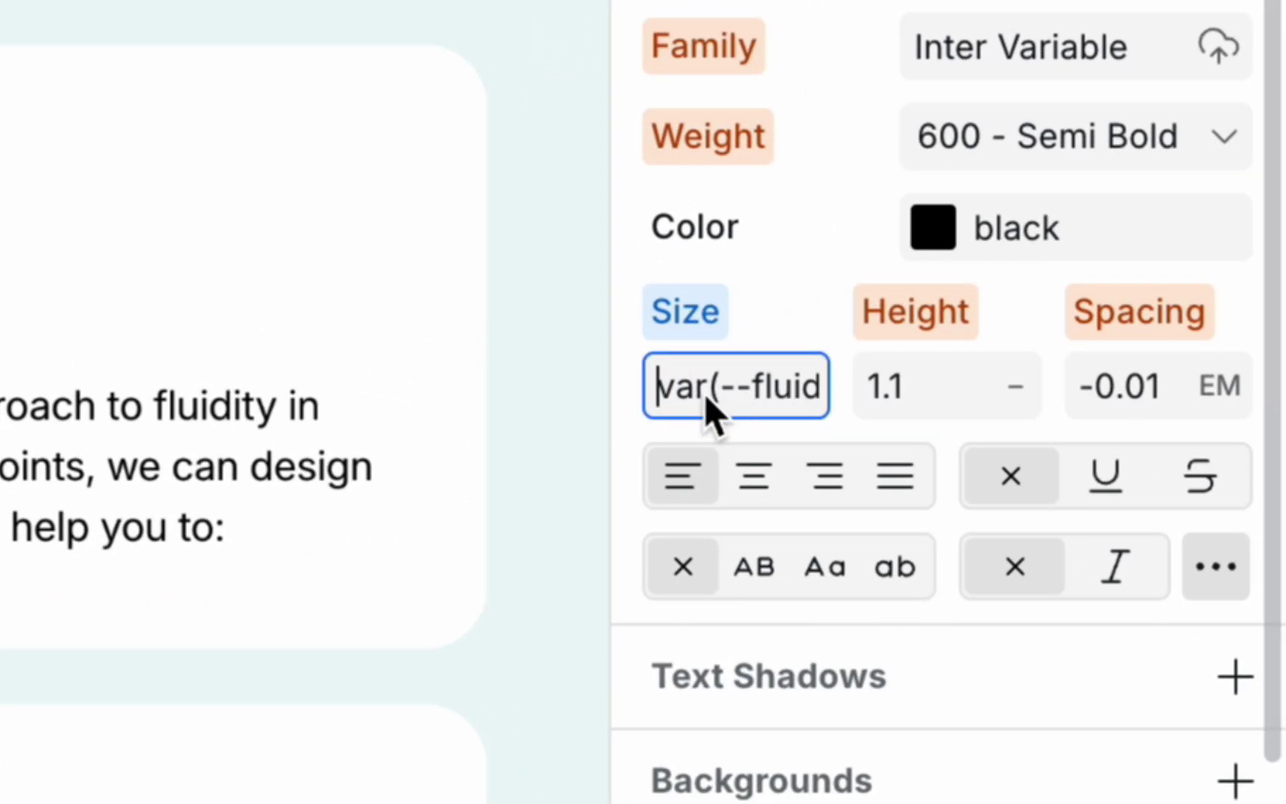
{"action": "key", "text": "End"}
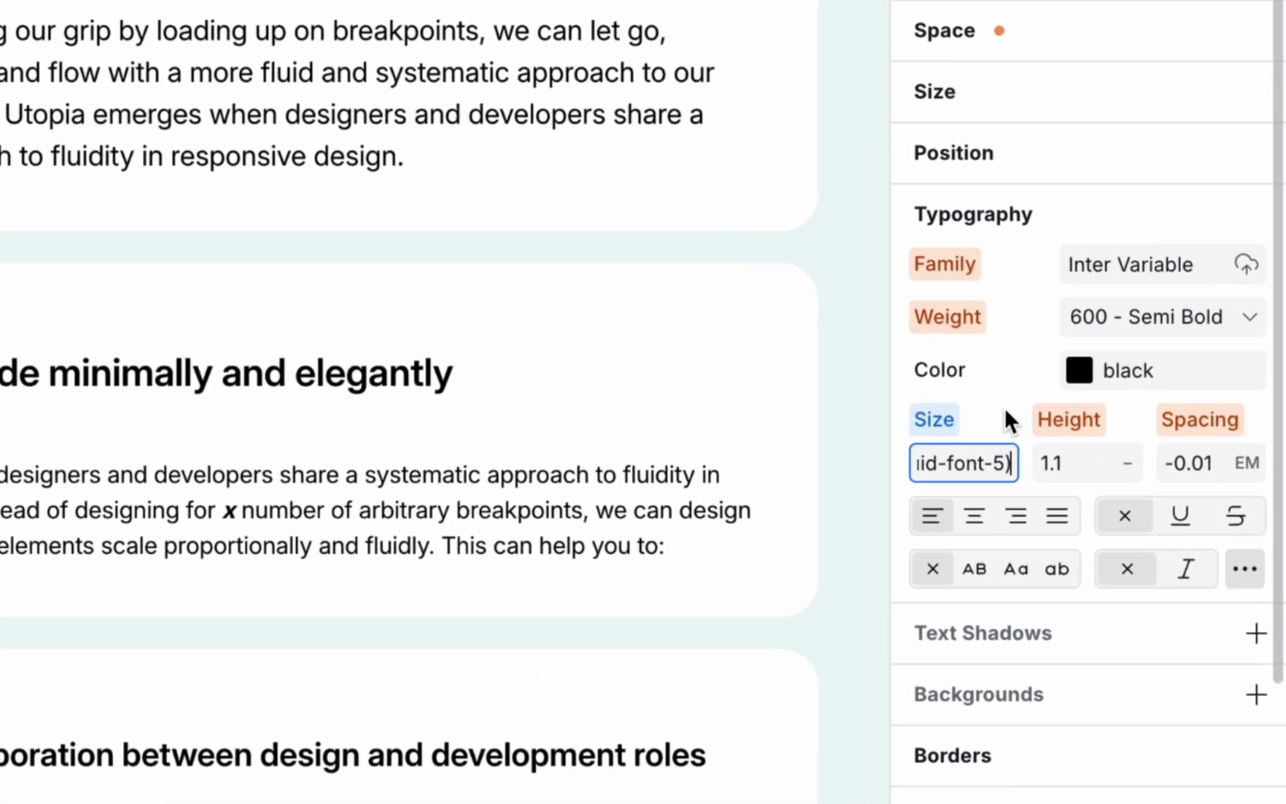
{"action": "key", "text": "Escape"}
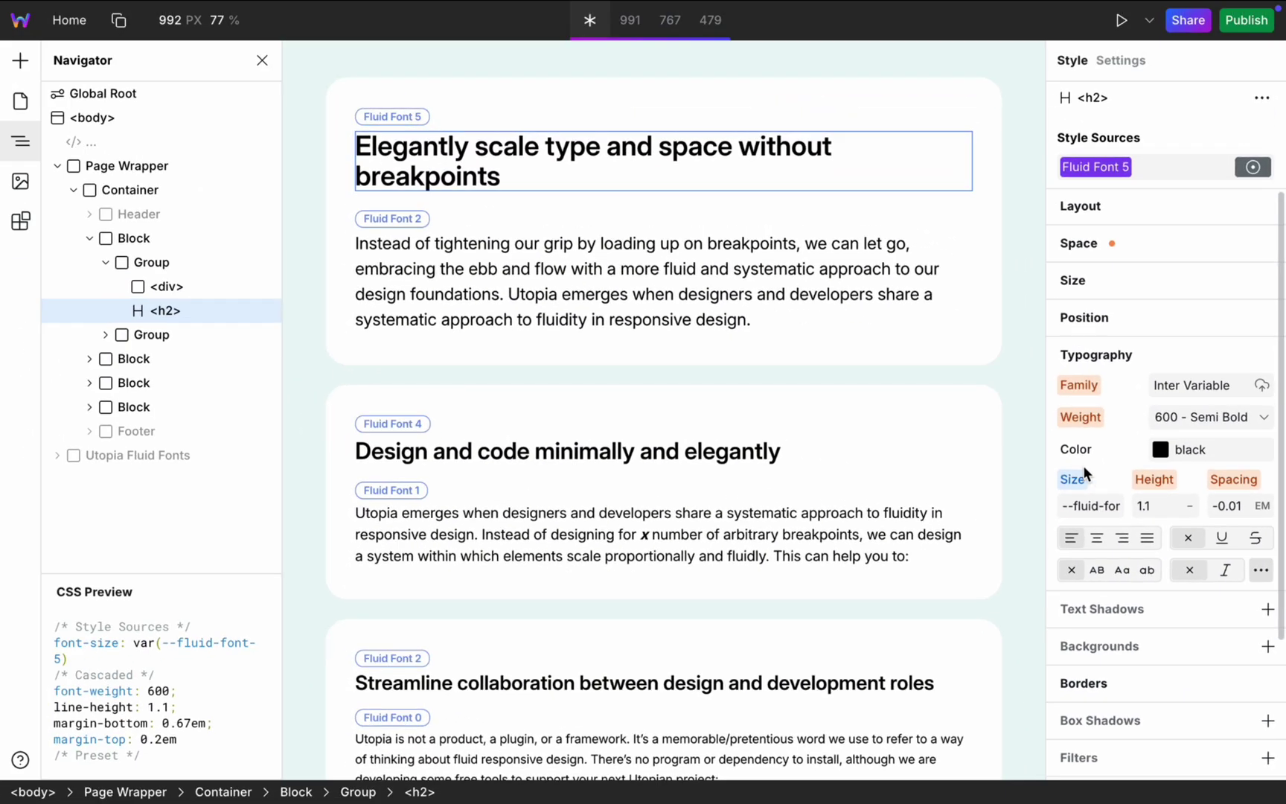
{"action": "left_click_drag", "start_coordinate": [1043, 435], "coordinate": [903, 430]}
Preview the fluid-type page with the canvas widened to about 460 px
{"action": "key", "text": "super+shift+p"}
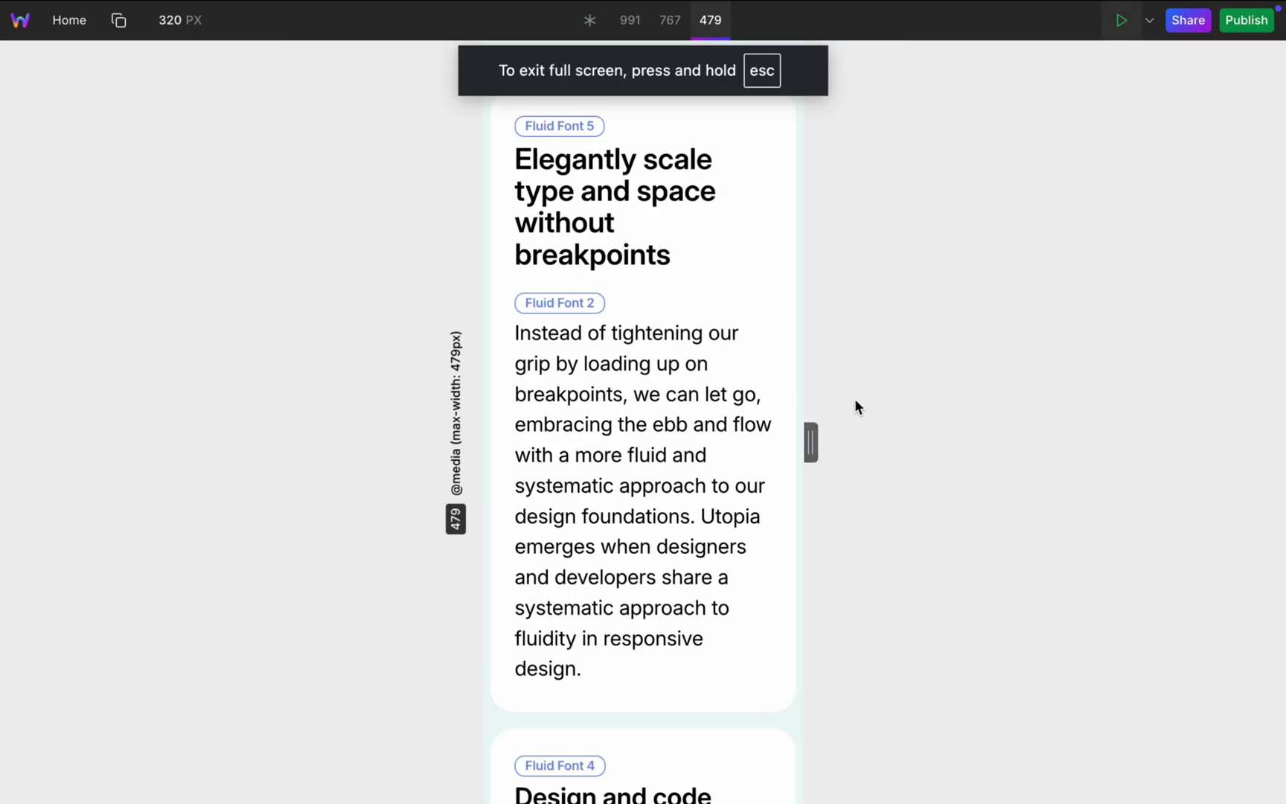
{"action": "left_click_drag", "start_coordinate": [809, 437], "coordinate": [872, 348]}
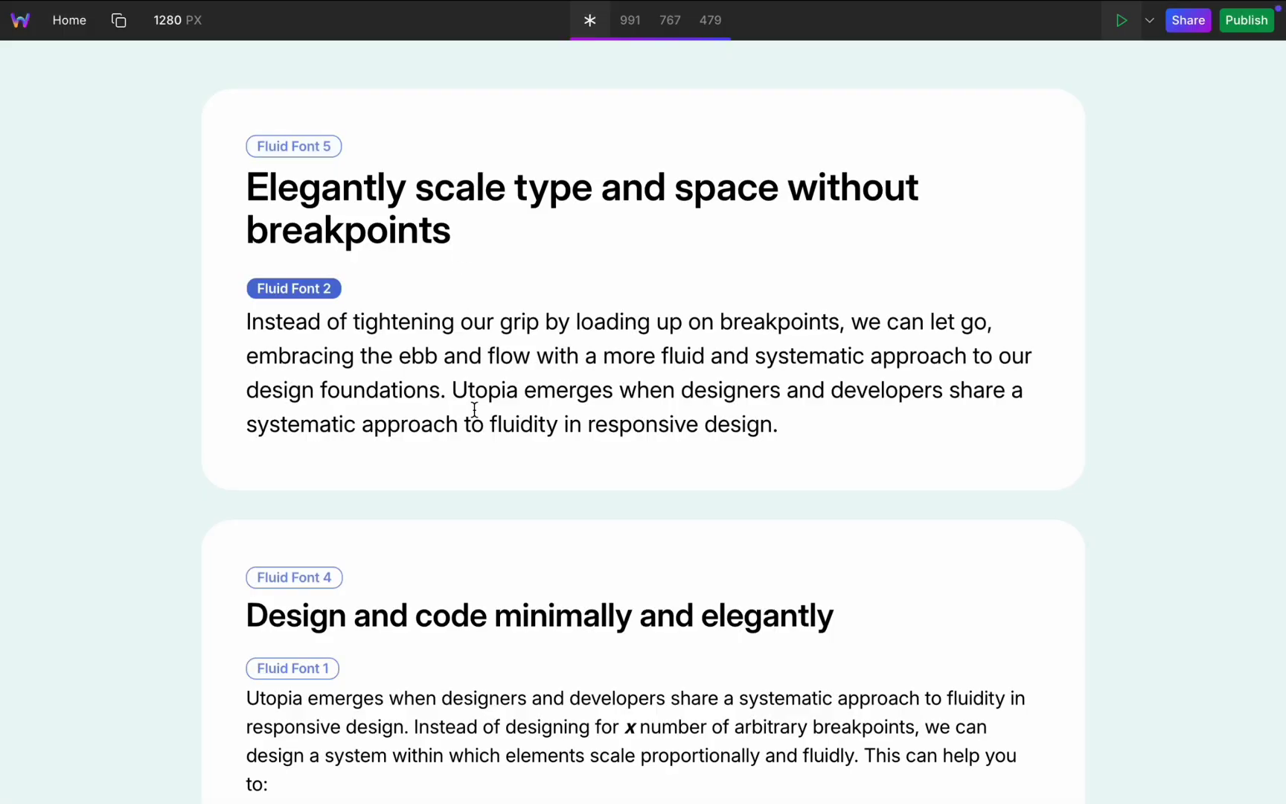
{"action": "scroll", "coordinate": [474, 408], "scroll_direction": "down", "scroll_amount": 5}
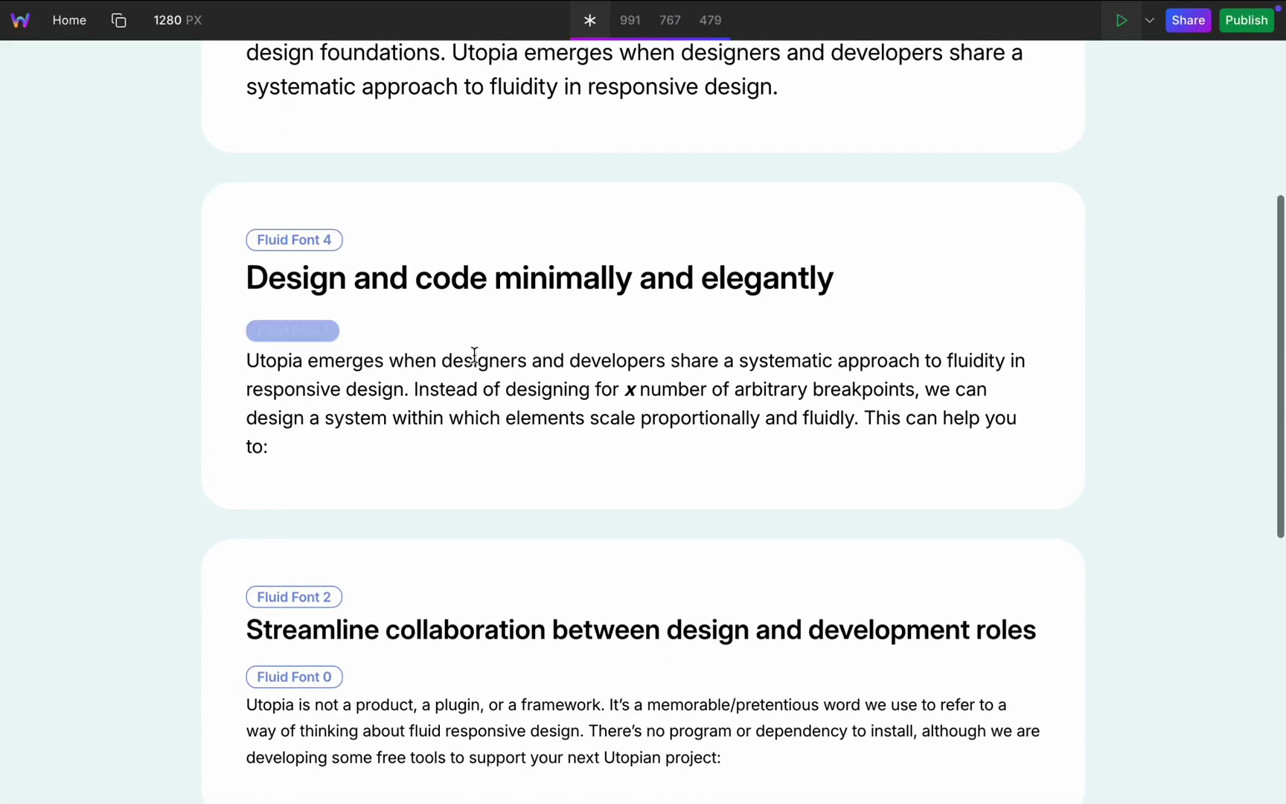
{"action": "scroll", "coordinate": [475, 337], "scroll_direction": "down", "scroll_amount": 3}
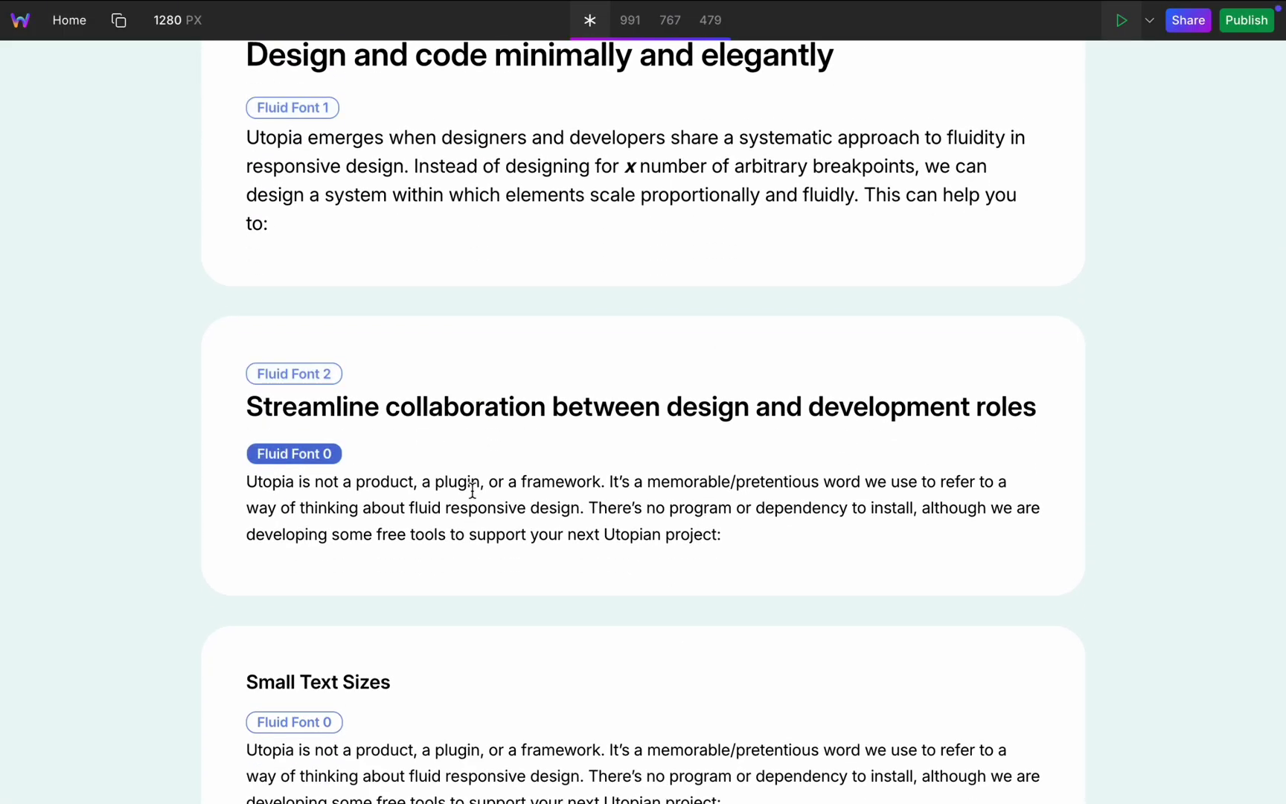
{"action": "scroll", "coordinate": [472, 491], "scroll_direction": "down", "scroll_amount": 4}
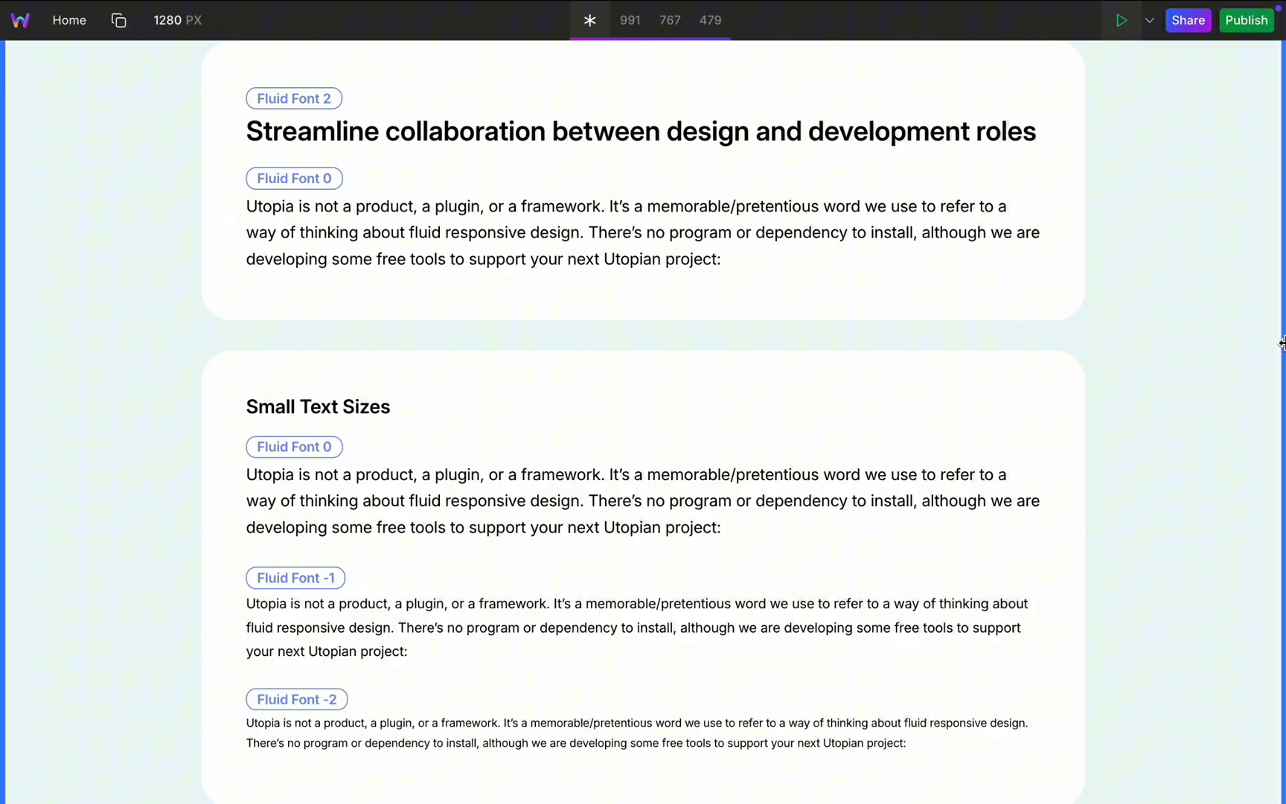
Narrow the preview from 1280 to 546 px, then open the Wondermake showcase site
{"action": "left_click_drag", "start_coordinate": [1261, 350], "coordinate": [830, 387]}
{"action": "scroll", "coordinate": [701, 526], "scroll_direction": "down", "scroll_amount": 10}
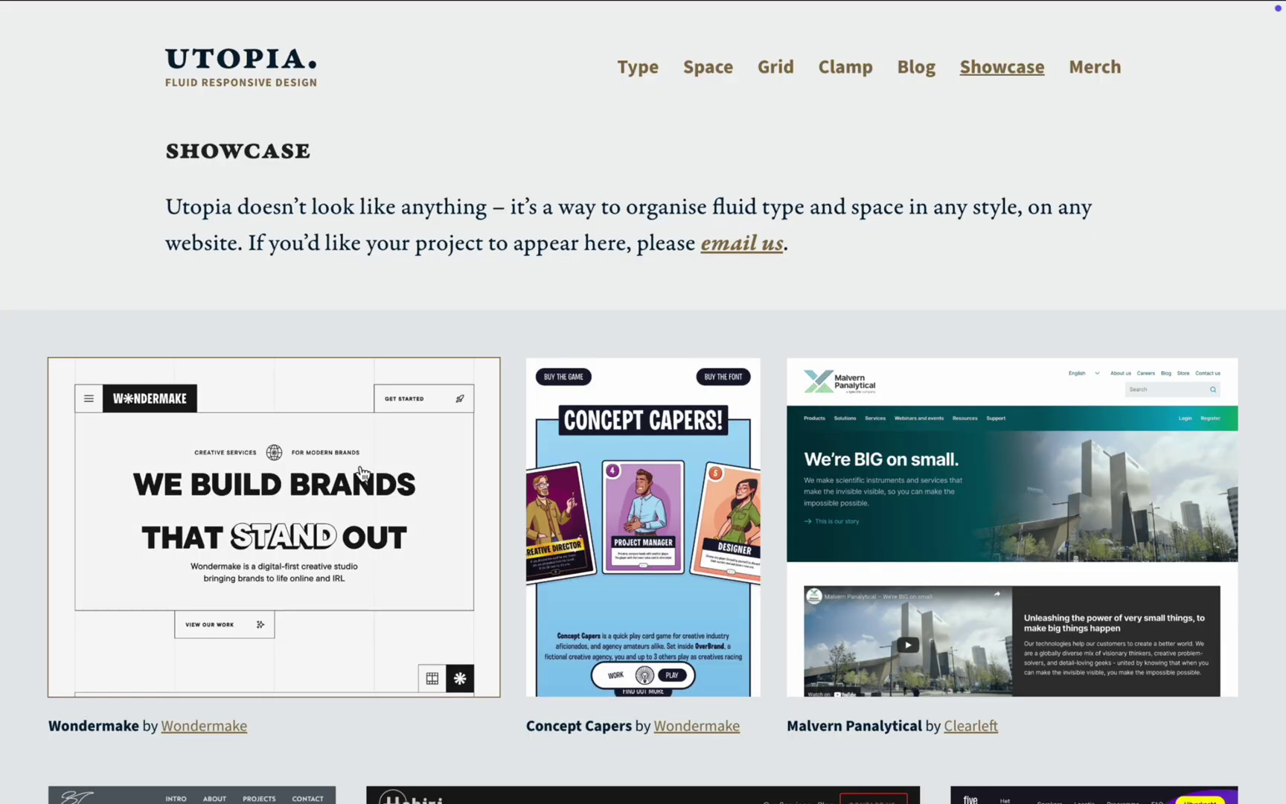
{"action": "left_click", "coordinate": [363, 473]}
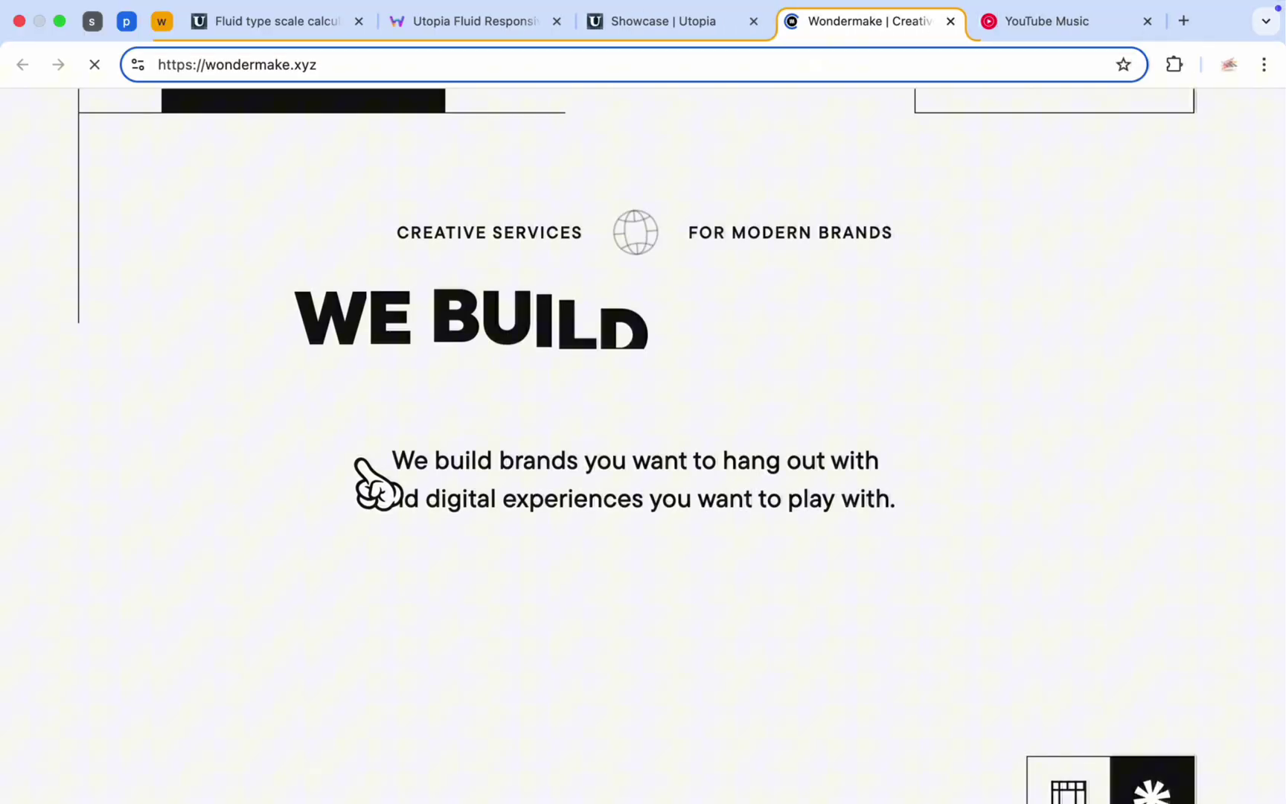
{"action": "right_click", "coordinate": [364, 336]}
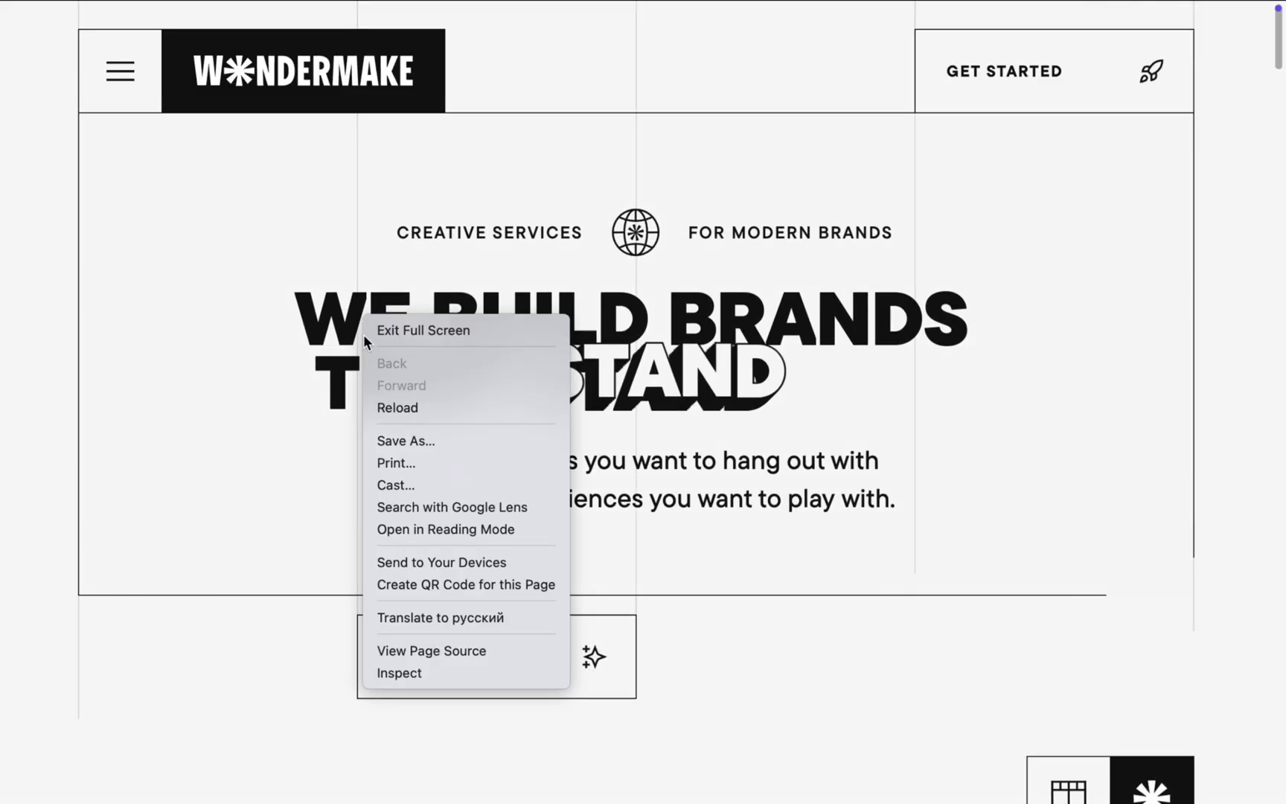
Inspect Wondermake's h1 and check its var(--step-6) font size, computed at 73.8051px
{"action": "left_click", "coordinate": [413, 673]}
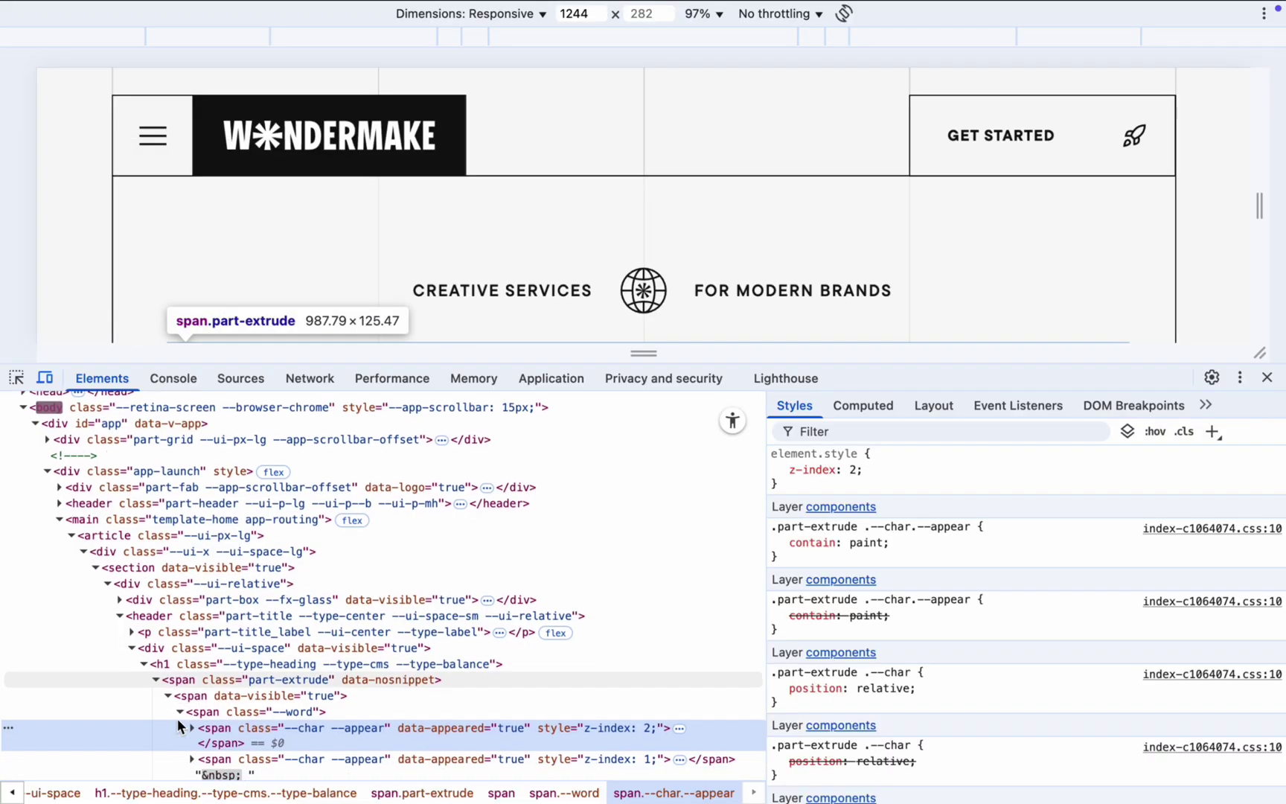
{"action": "left_click", "coordinate": [175, 621]}
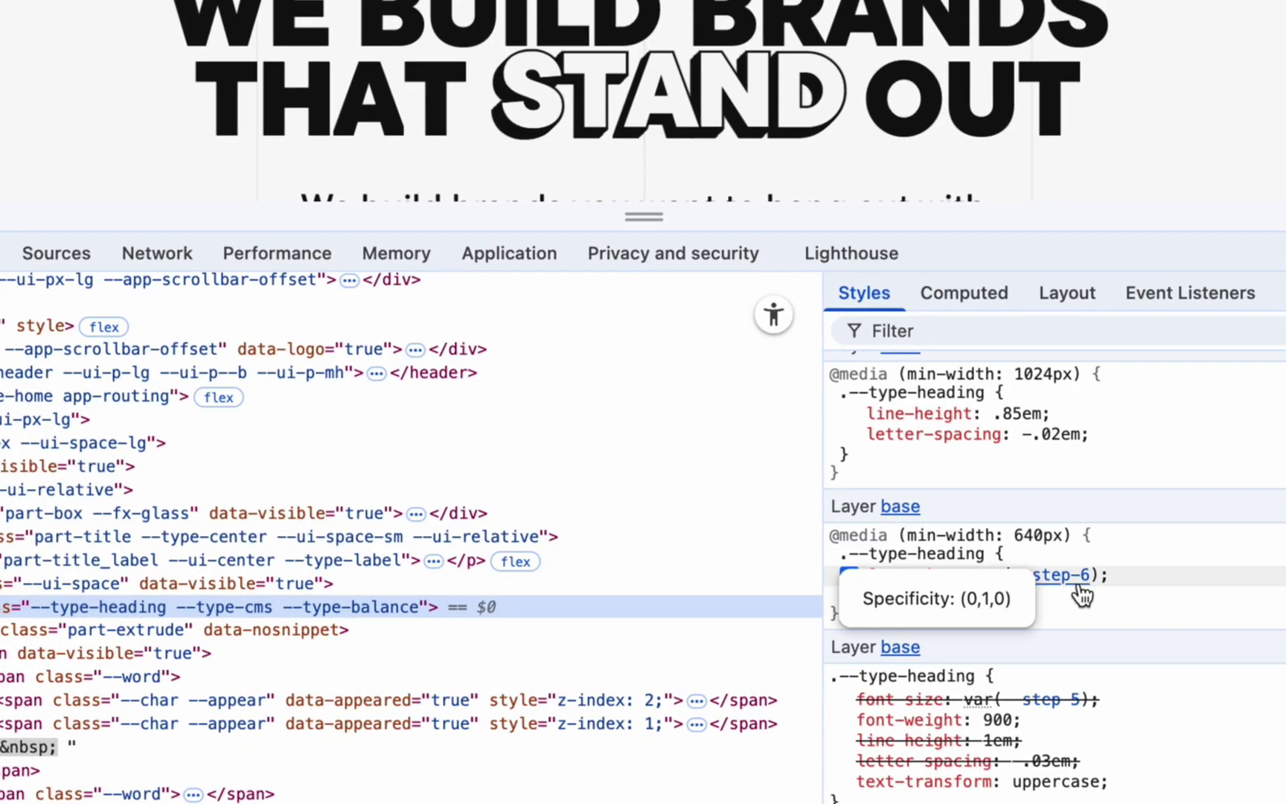
{"action": "mouse_move", "coordinate": [1063, 592]}
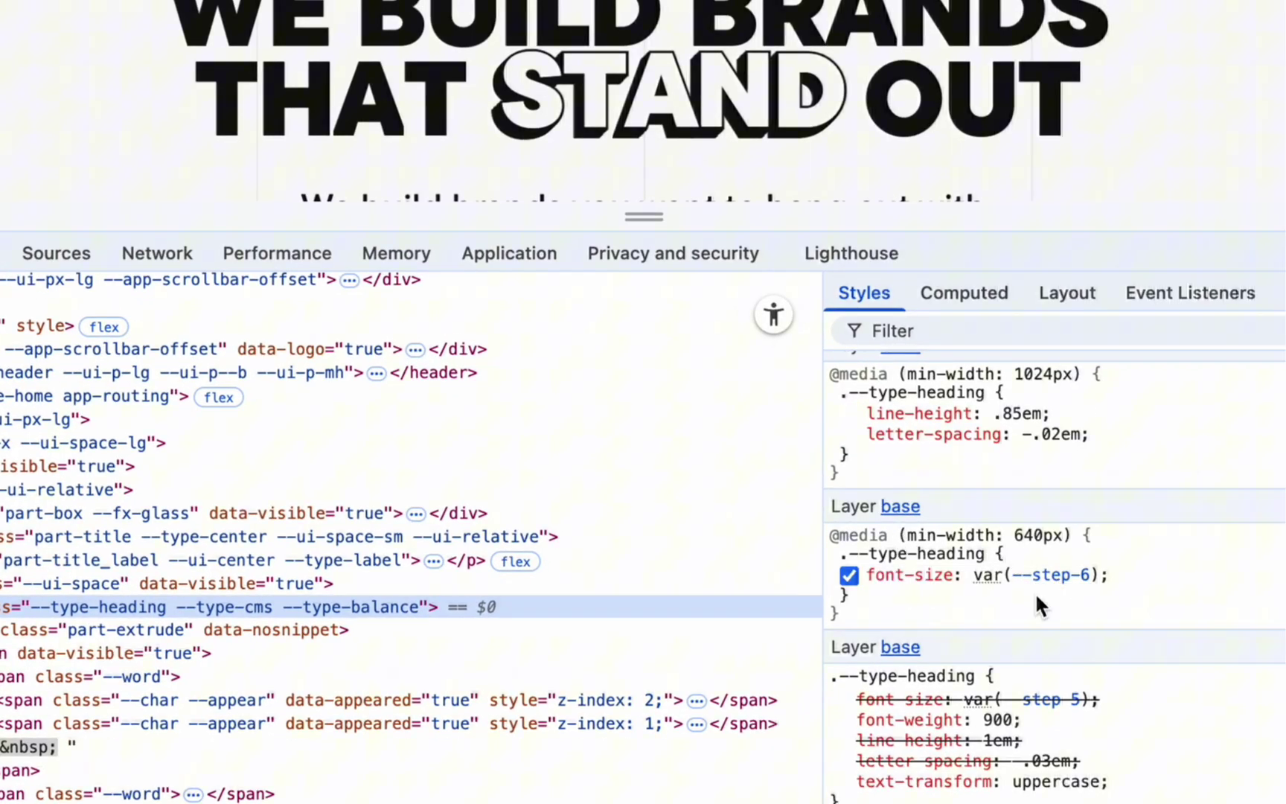
{"action": "left_click", "coordinate": [982, 290]}
Narrow the responsive viewport to watch the heading's font size shrink
{"action": "scroll", "coordinate": [968, 670], "scroll_direction": "down", "scroll_amount": 5}
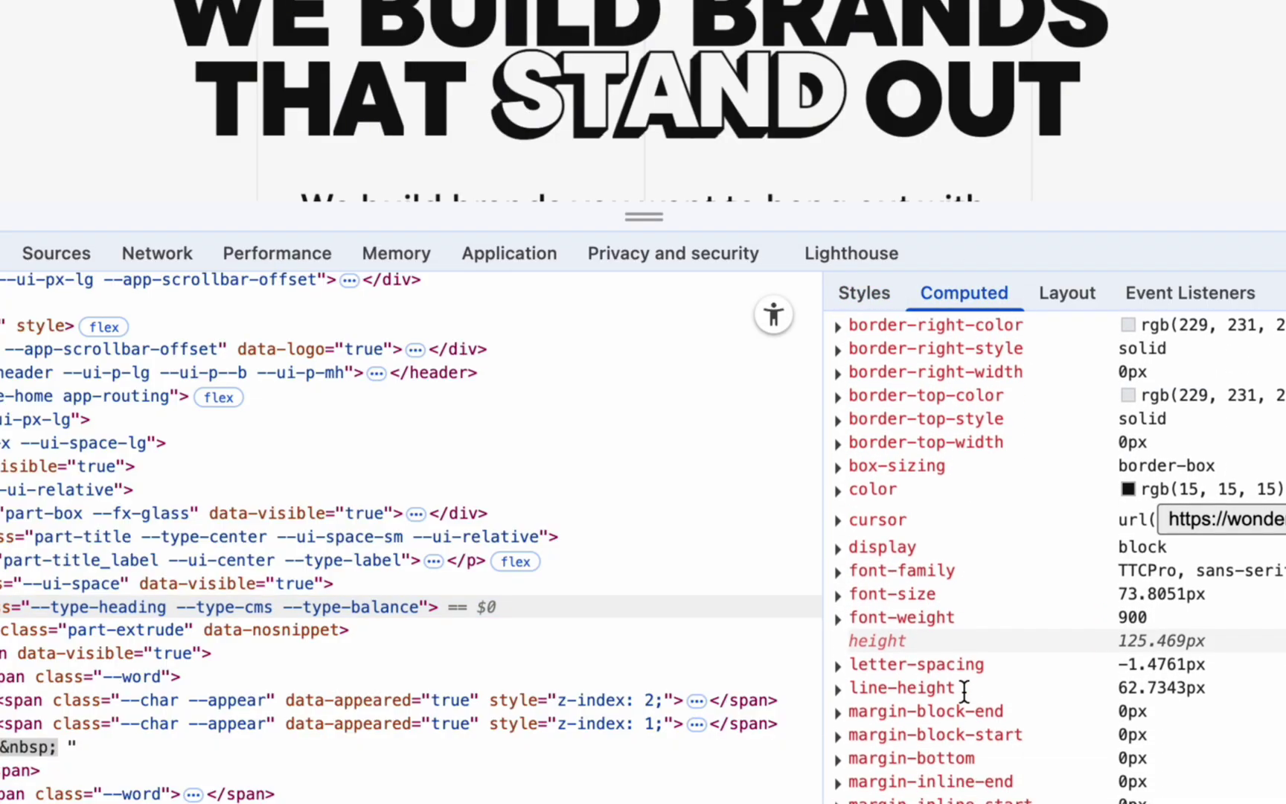
{"action": "scroll", "coordinate": [964, 677], "scroll_direction": "down", "scroll_amount": 1}
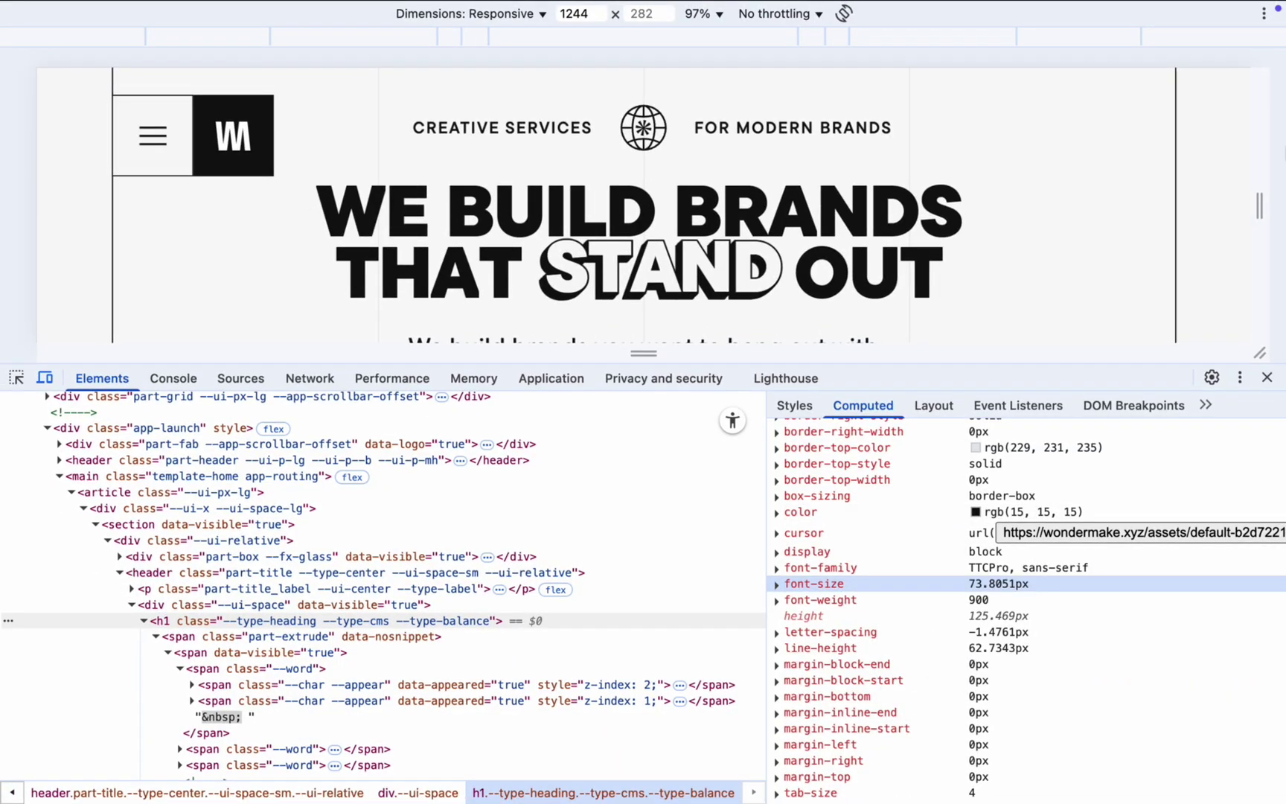
{"action": "mouse_move", "coordinate": [1255, 200]}
{"action": "left_mouse_down"}
{"action": "mouse_move", "coordinate": [1055, 199]}
{"action": "mouse_move", "coordinate": [1275, 201]}
{"action": "left_mouse_up"}
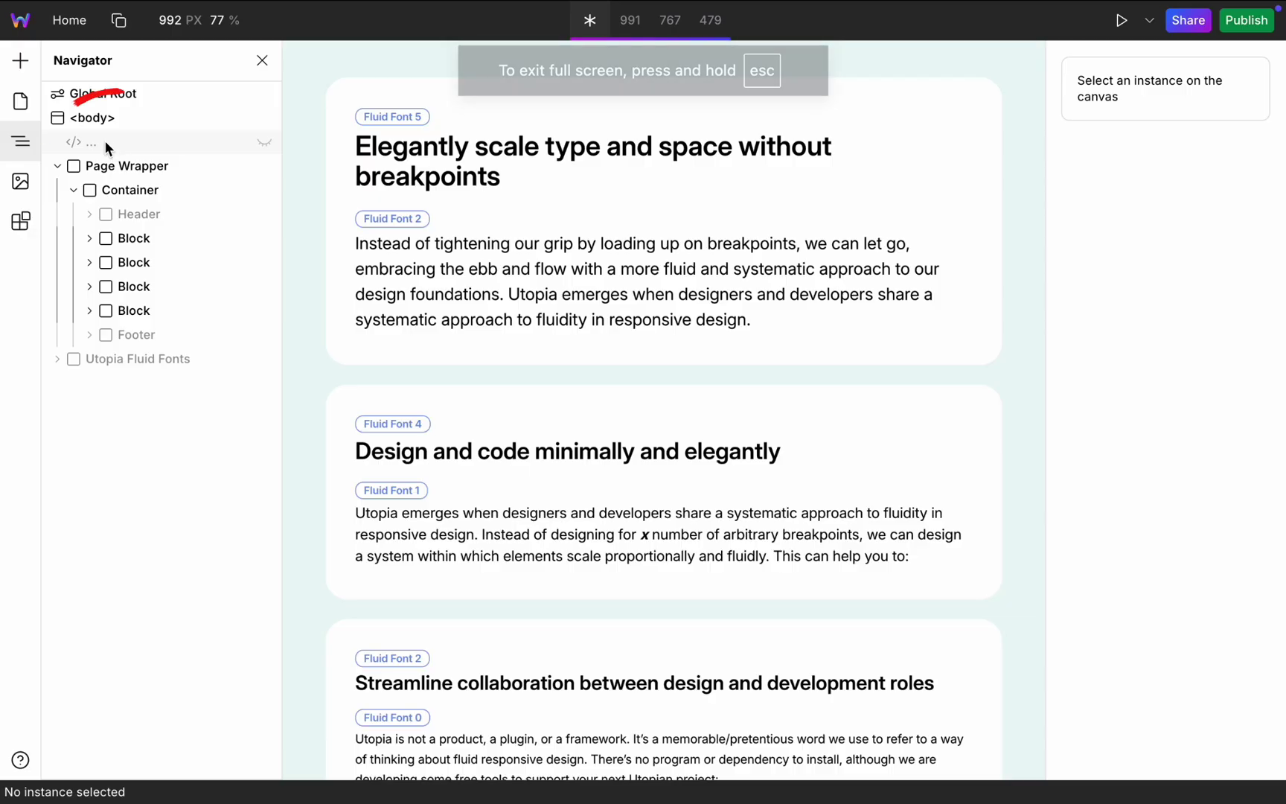
Select the '</> ...' embed, show its Settings code comment, and highlight the Utopia calculator link
{"action": "left_click", "coordinate": [107, 144]}
{"action": "left_click", "coordinate": [1134, 74]}
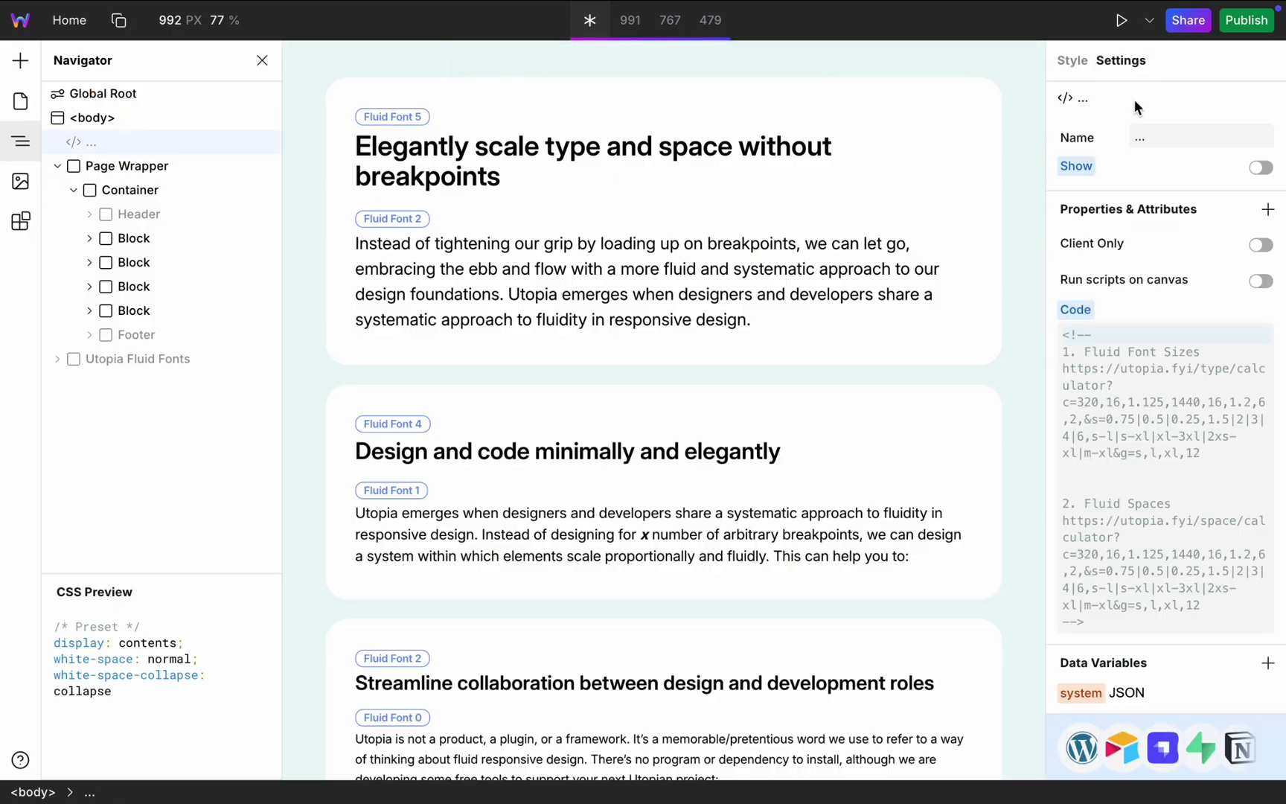
{"action": "left_click_drag", "start_coordinate": [1210, 457], "coordinate": [1105, 391]}
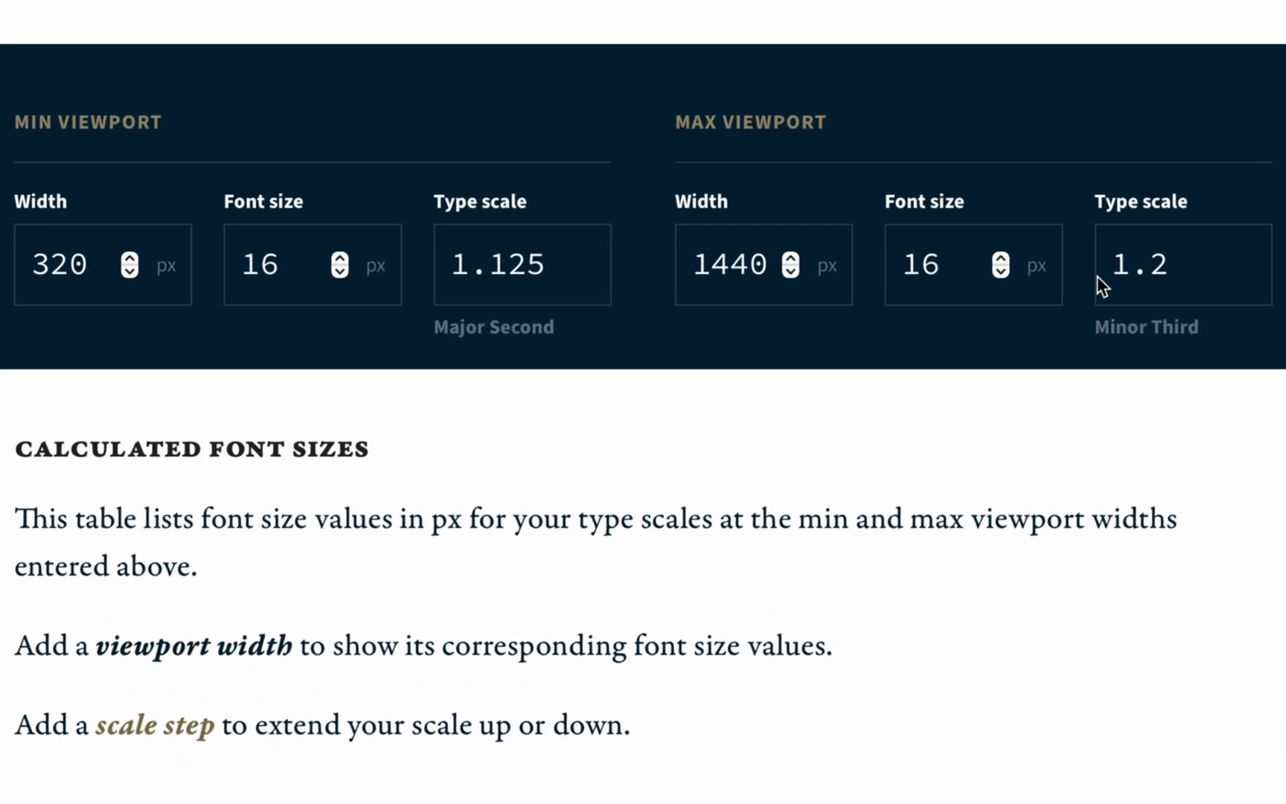
{"action": "scroll", "coordinate": [600, 458], "scroll_direction": "down", "scroll_amount": 10}
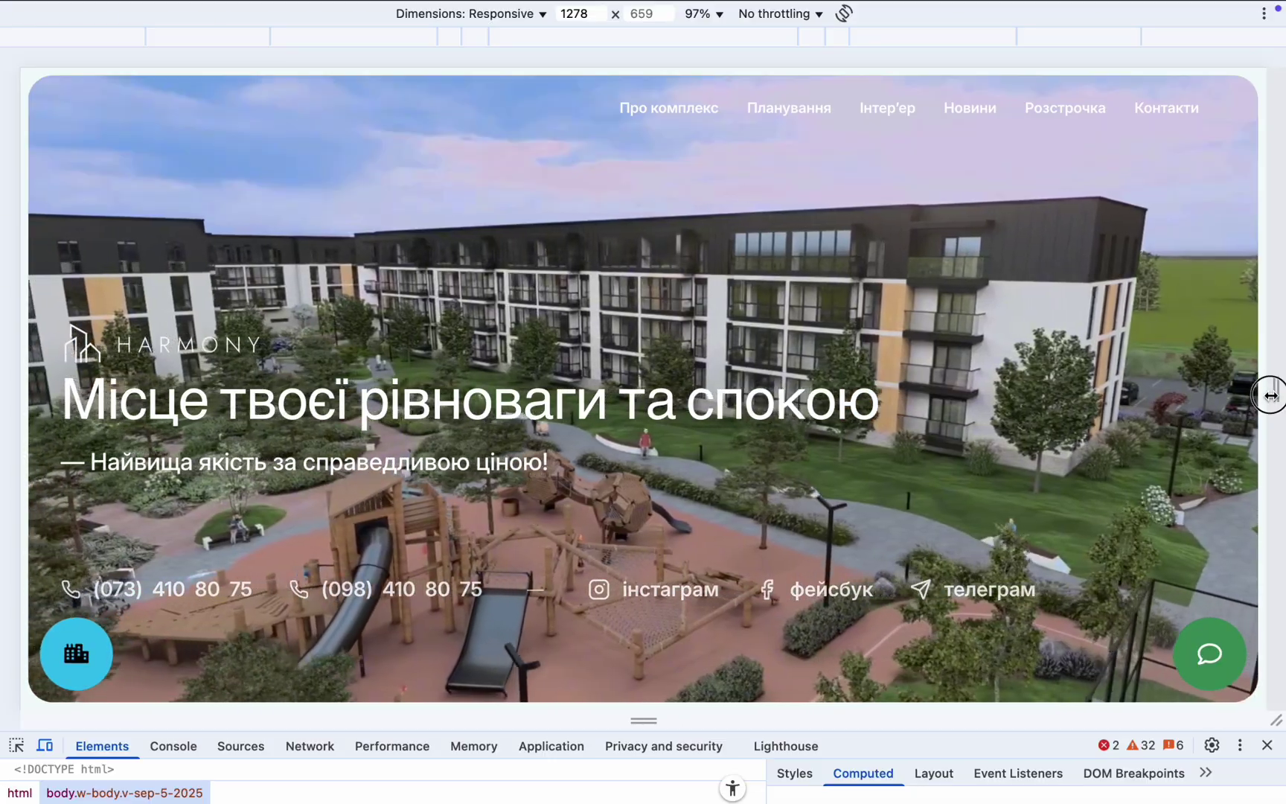
Narrow the Harmony site from 1278 to 940 px, then widen it back to desktop width
{"action": "left_click_drag", "start_coordinate": [1263, 398], "coordinate": [847, 395]}
{"action": "scroll", "coordinate": [641, 551], "scroll_direction": "down", "scroll_amount": 6}
{"action": "scroll", "coordinate": [642, 551], "scroll_direction": "down", "scroll_amount": 3}
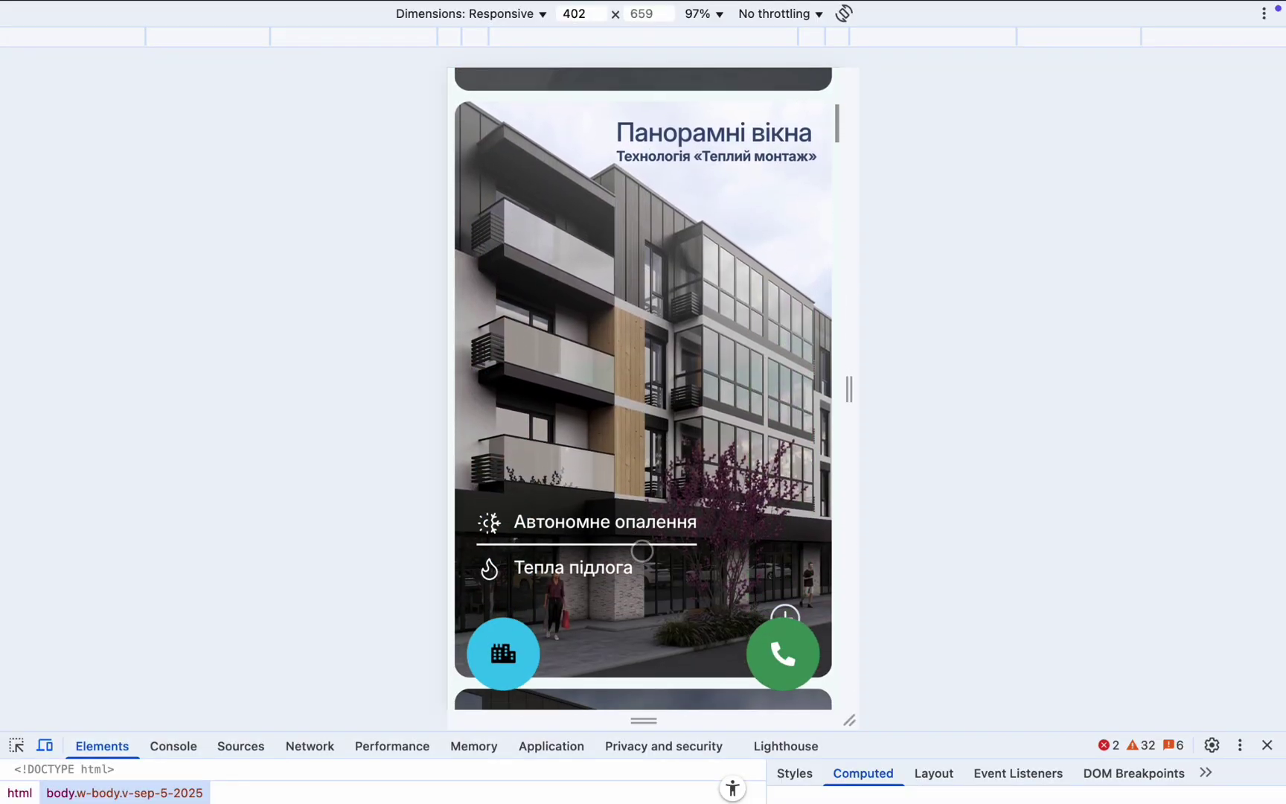
{"action": "left_click_drag", "start_coordinate": [849, 406], "coordinate": [1252, 362]}
{"action": "scroll", "coordinate": [1058, 436], "scroll_direction": "down", "scroll_amount": 2}
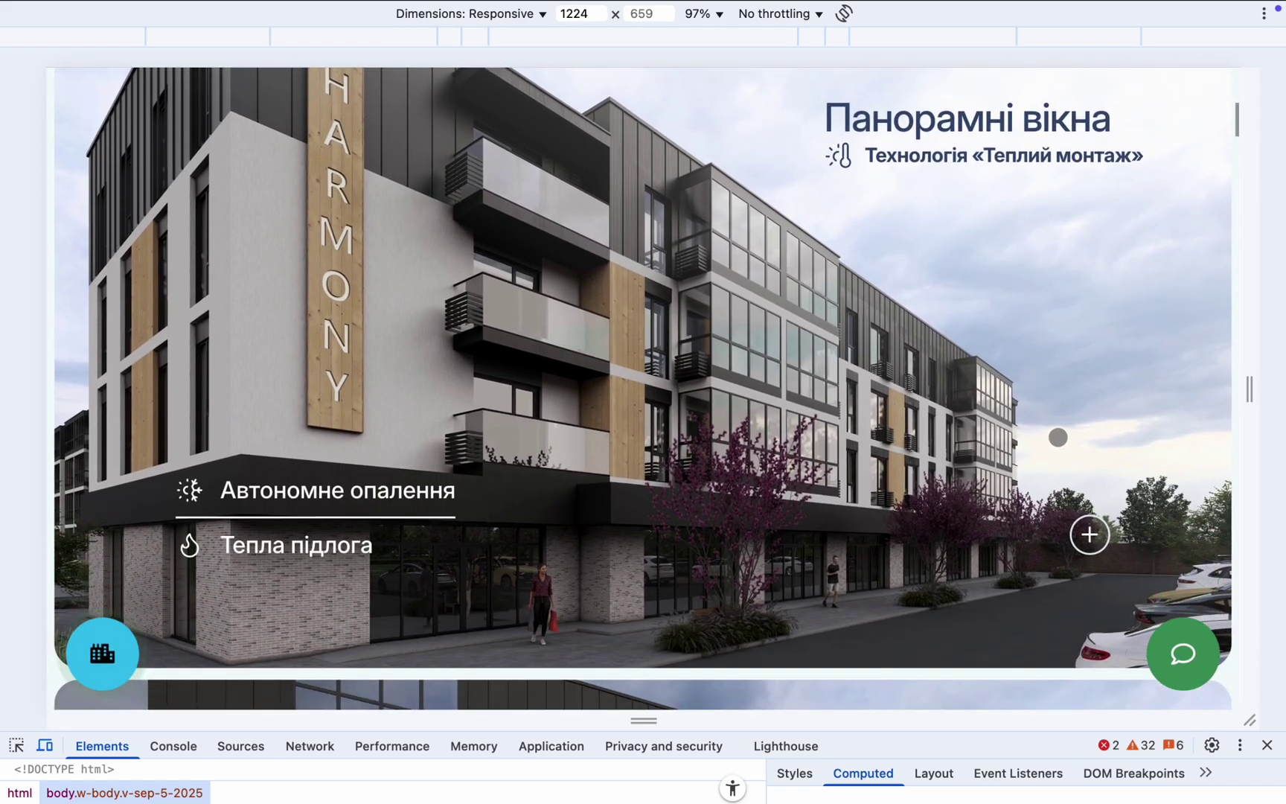
Open the Про комплекс panel and shrink then widen the viewport to watch it reflow
{"action": "left_click", "coordinate": [1089, 533]}
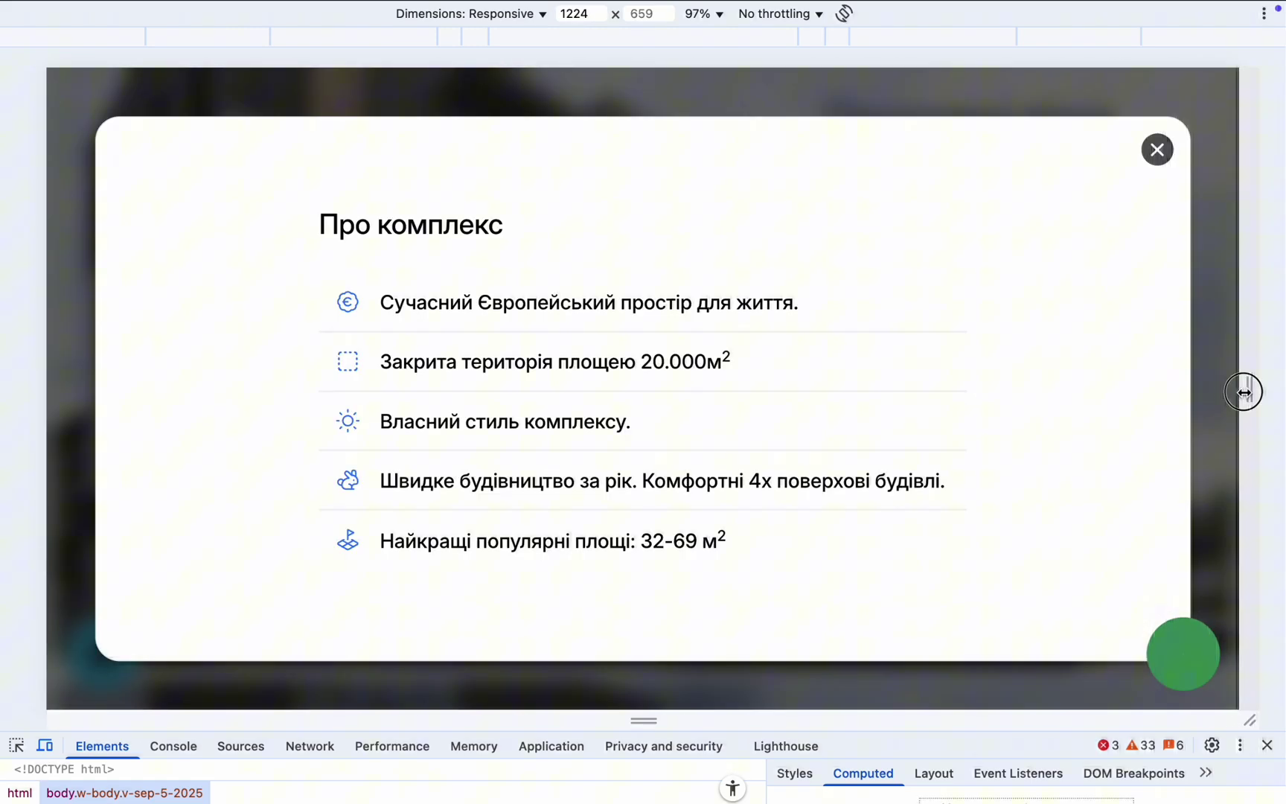
{"action": "left_click_drag", "start_coordinate": [1245, 390], "coordinate": [873, 411]}
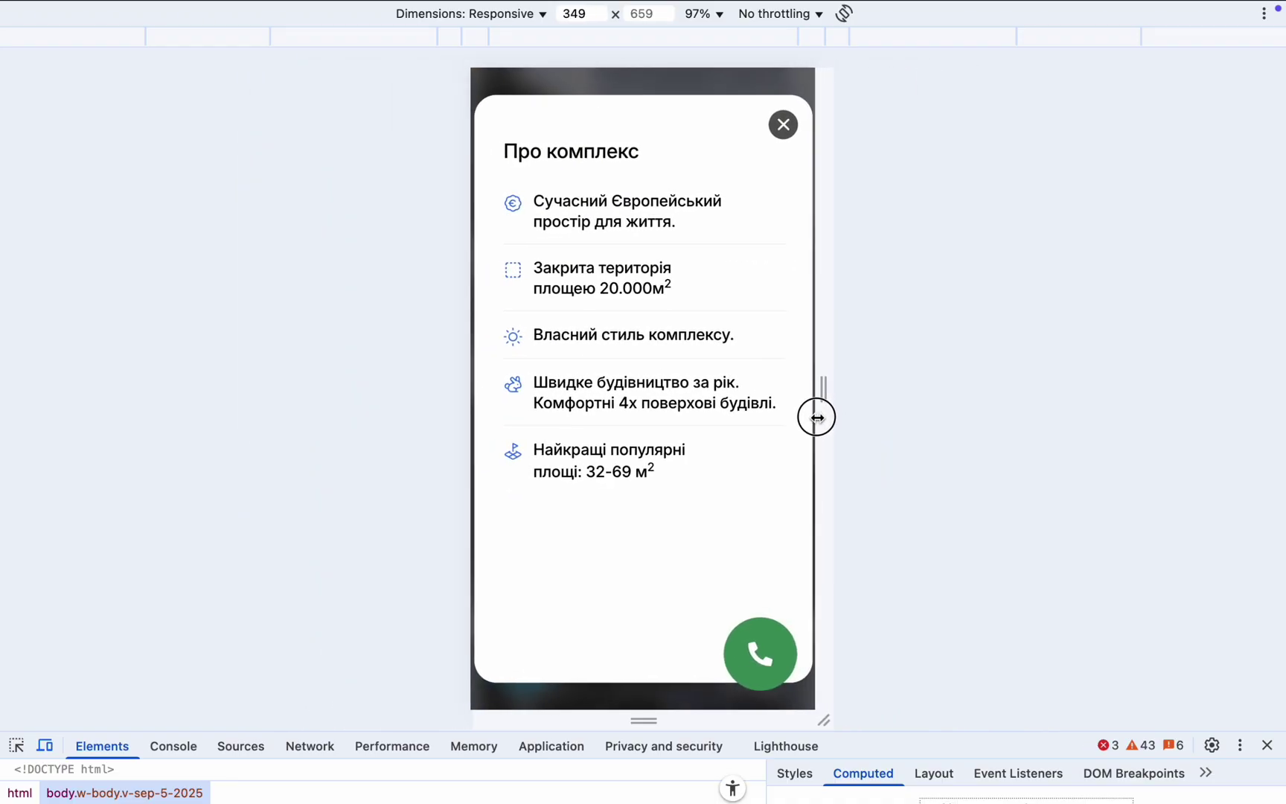
{"action": "left_click_drag", "start_coordinate": [869, 423], "coordinate": [1186, 398]}
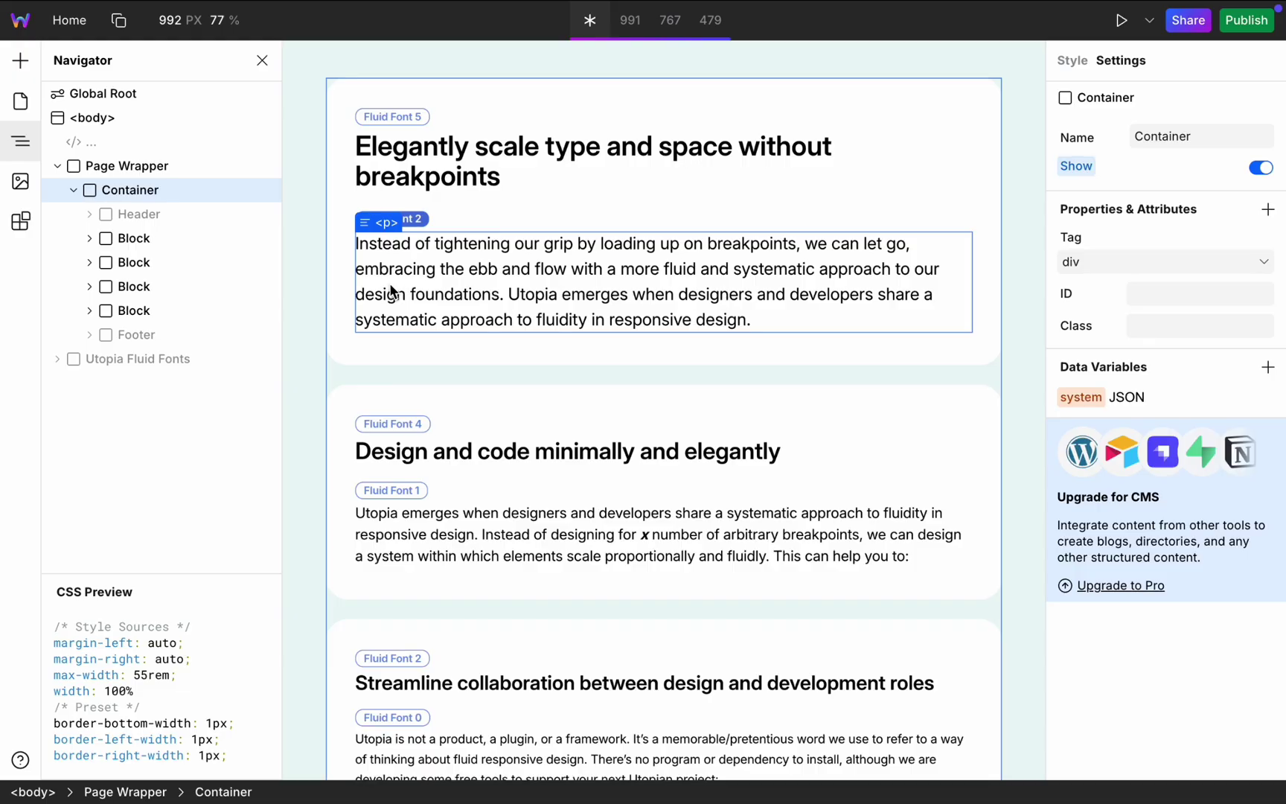
Unhide the Header and preview the Utopia demo page
{"action": "left_click", "coordinate": [264, 214]}
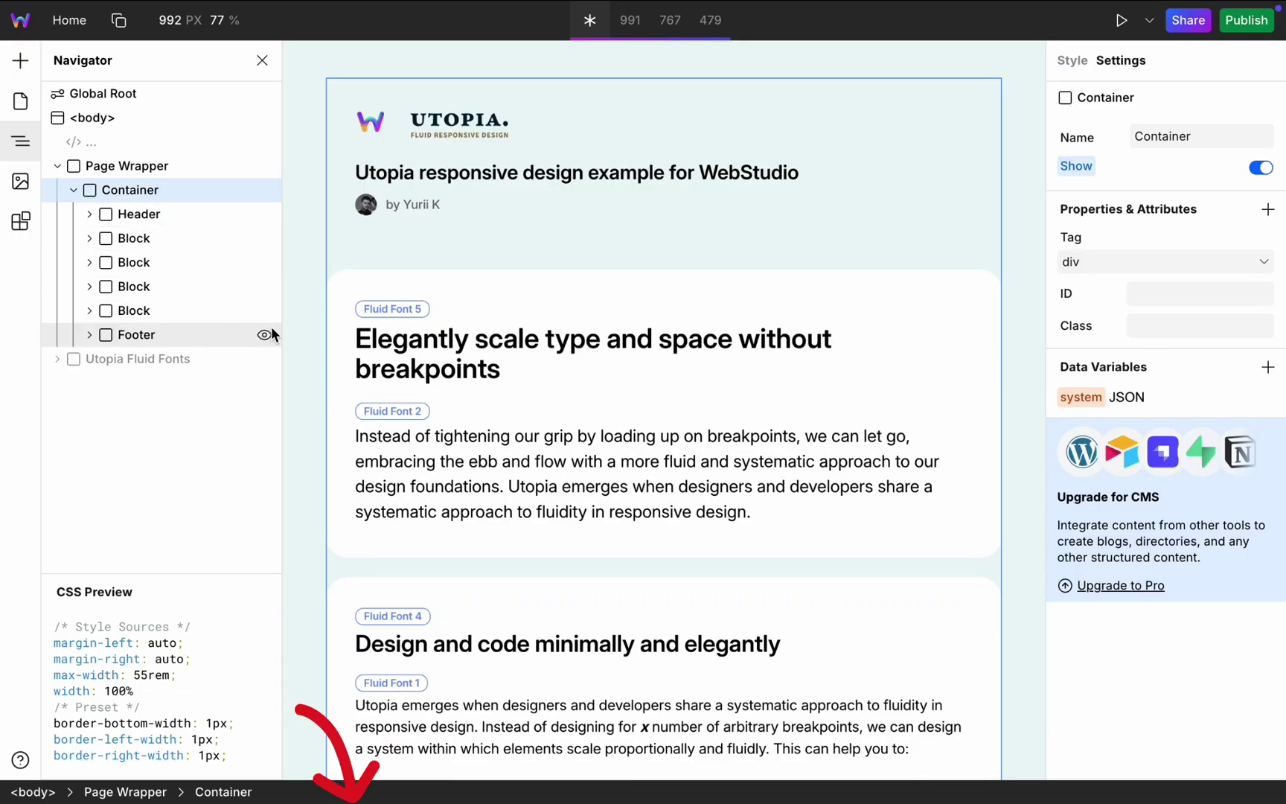
{"action": "key", "text": "super+shift+p"}
{"action": "scroll", "coordinate": [551, 261], "scroll_direction": "down", "scroll_amount": 10}
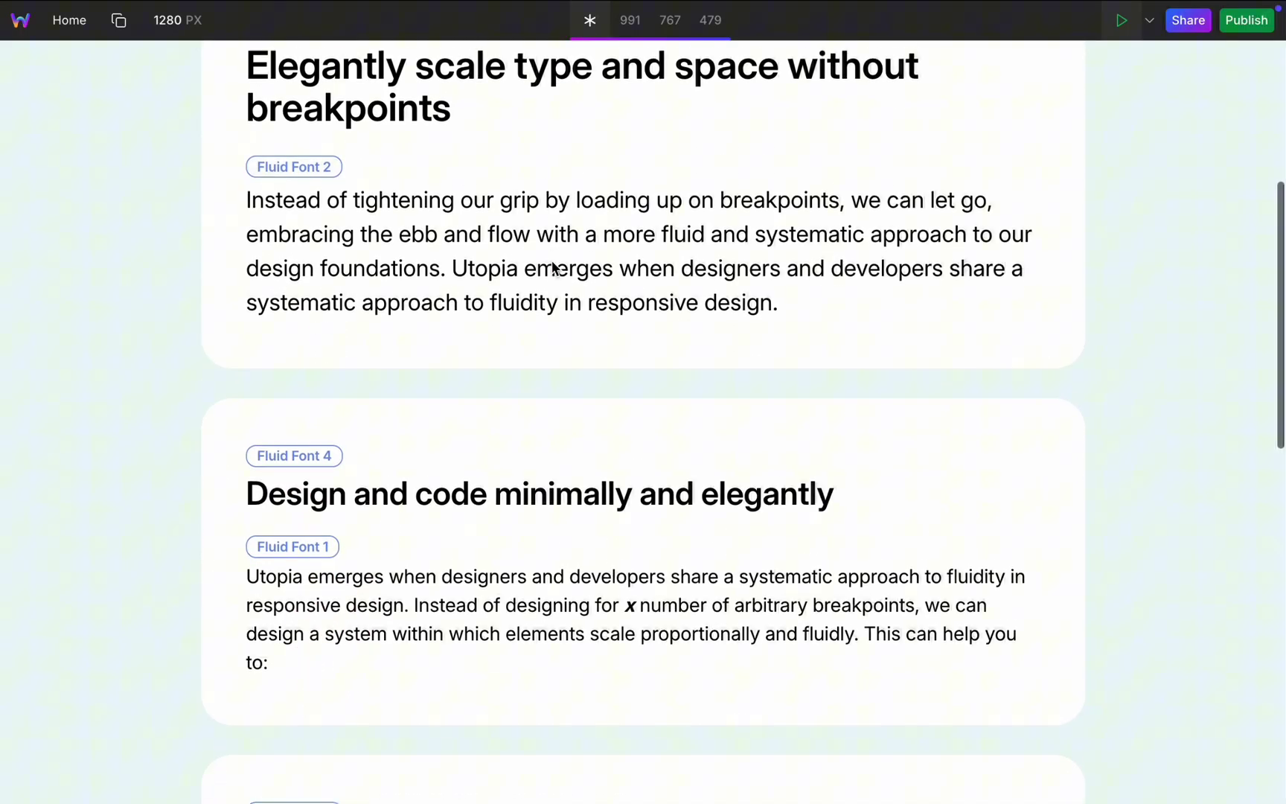
{"action": "scroll", "coordinate": [551, 261], "scroll_direction": "down", "scroll_amount": 8}
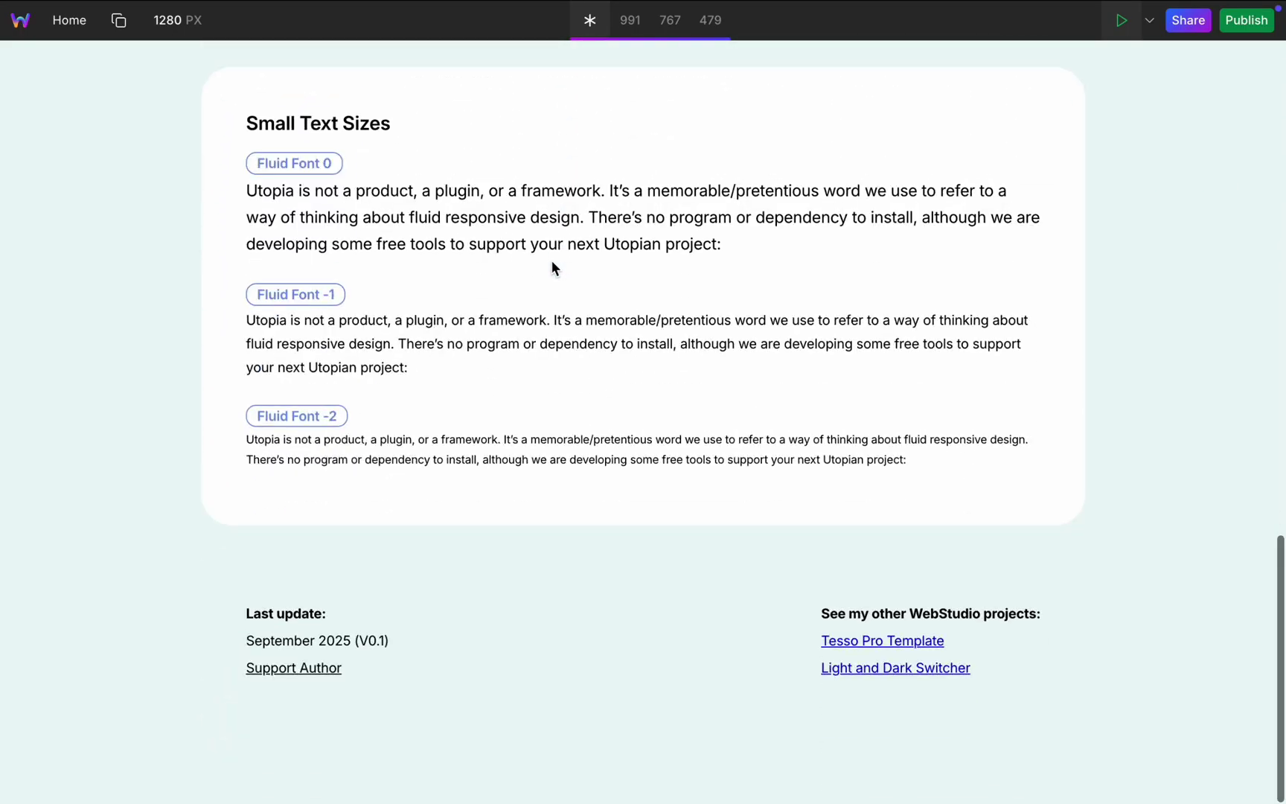
Visit the author's Support and Light and Dark Switcher pages, then return to the demo preview
{"action": "left_click", "coordinate": [315, 670]}
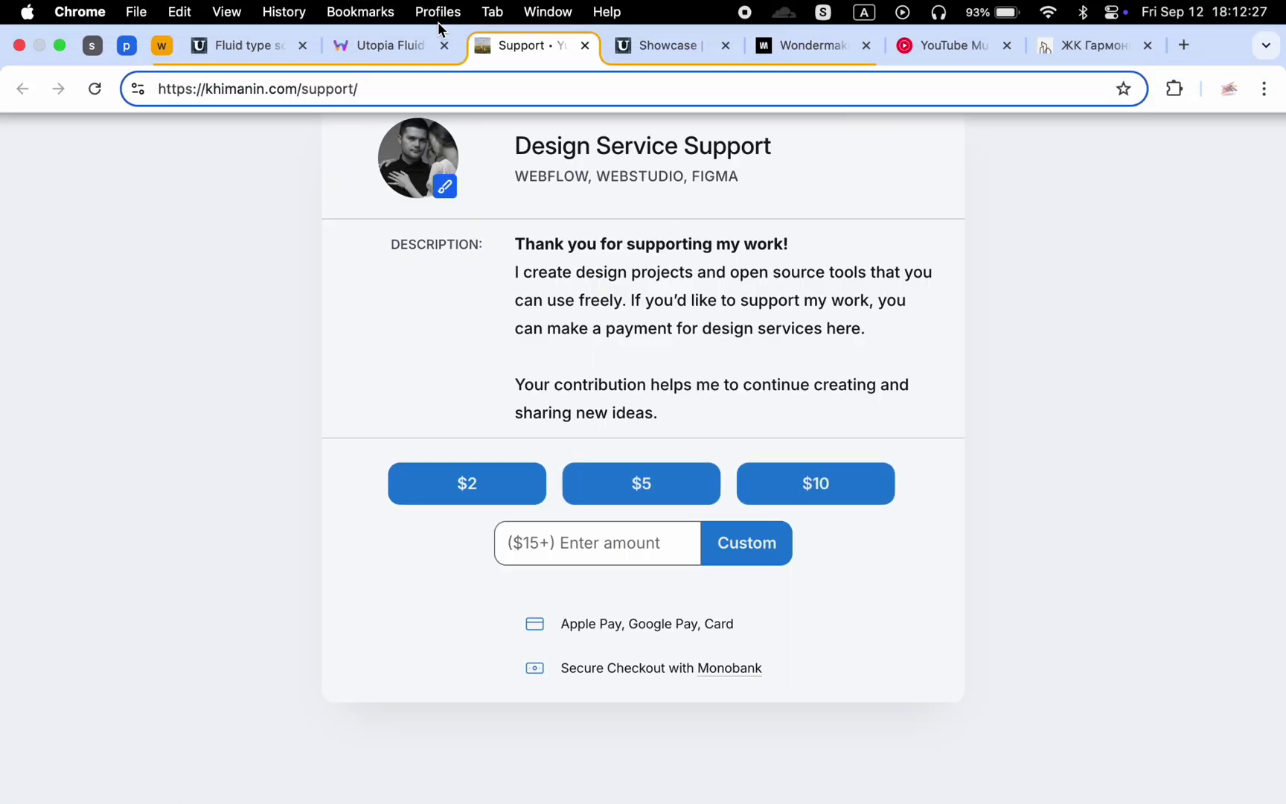
{"action": "key", "text": "super+Tab"}
{"action": "scroll", "coordinate": [744, 325], "scroll_direction": "down", "scroll_amount": 5}
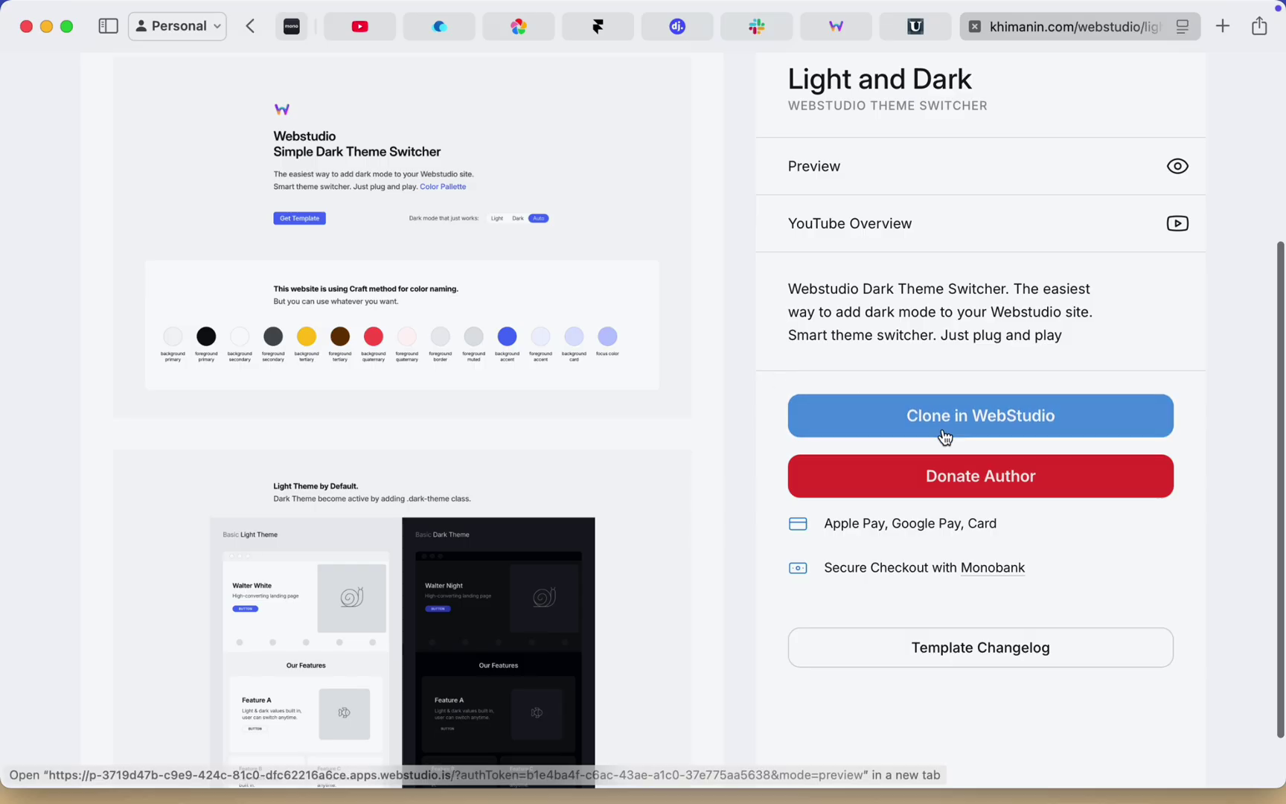
{"action": "scroll", "coordinate": [893, 338], "scroll_direction": "up", "scroll_amount": 5}
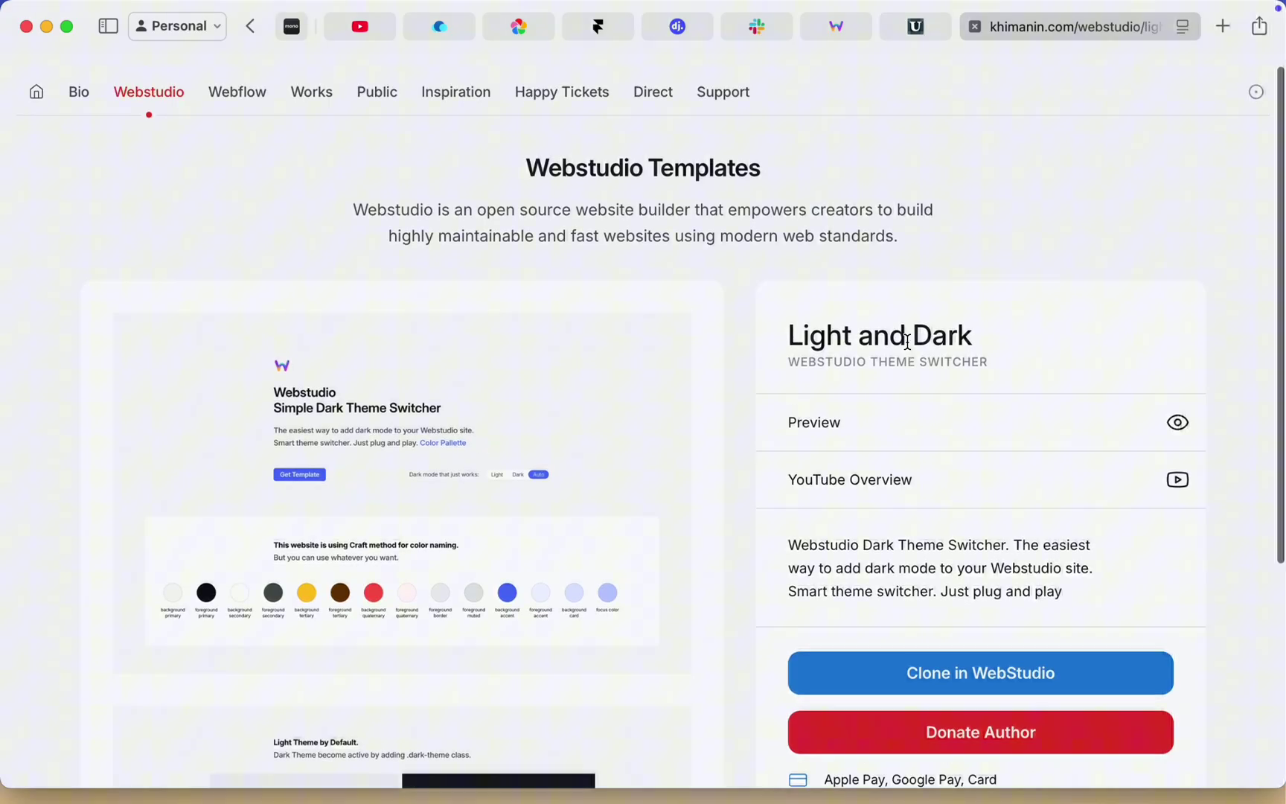
{"action": "key", "text": "super+Tab"}
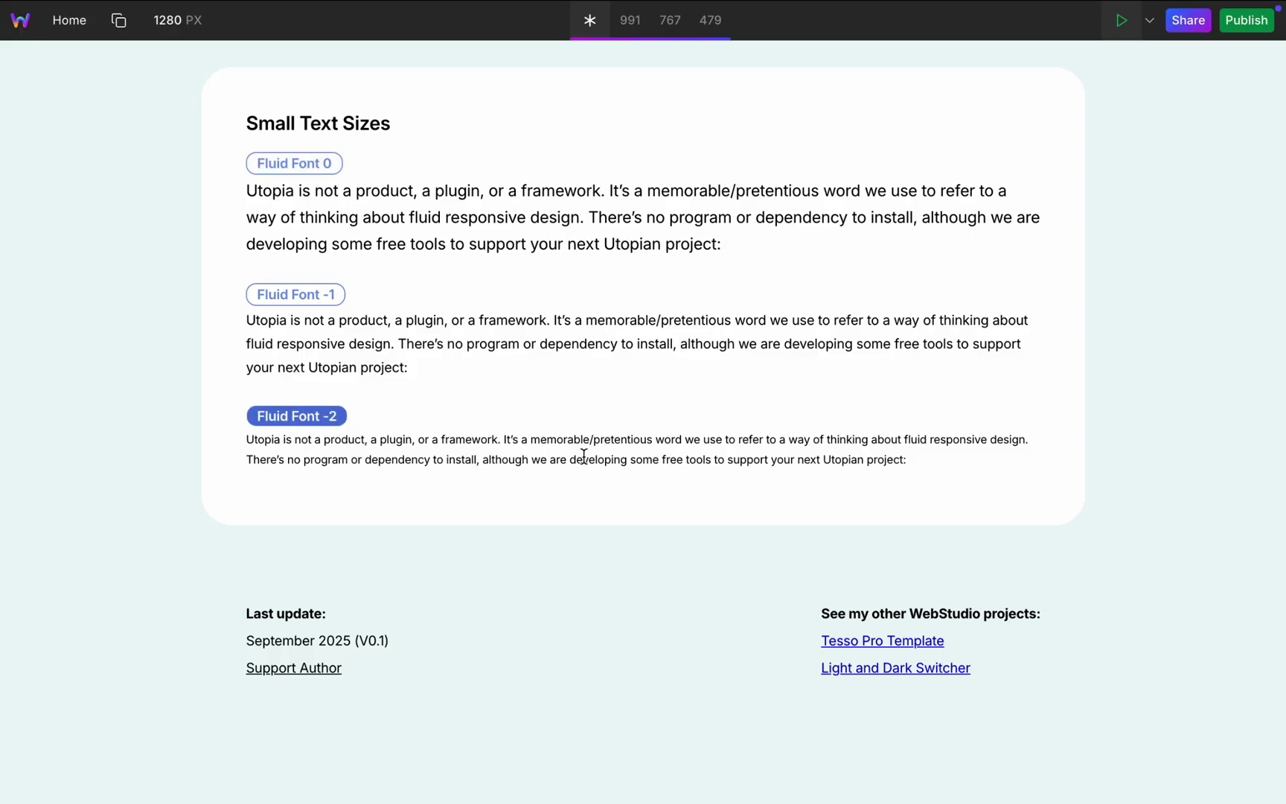
{"action": "scroll", "coordinate": [583, 455], "scroll_direction": "up", "scroll_amount": 10}
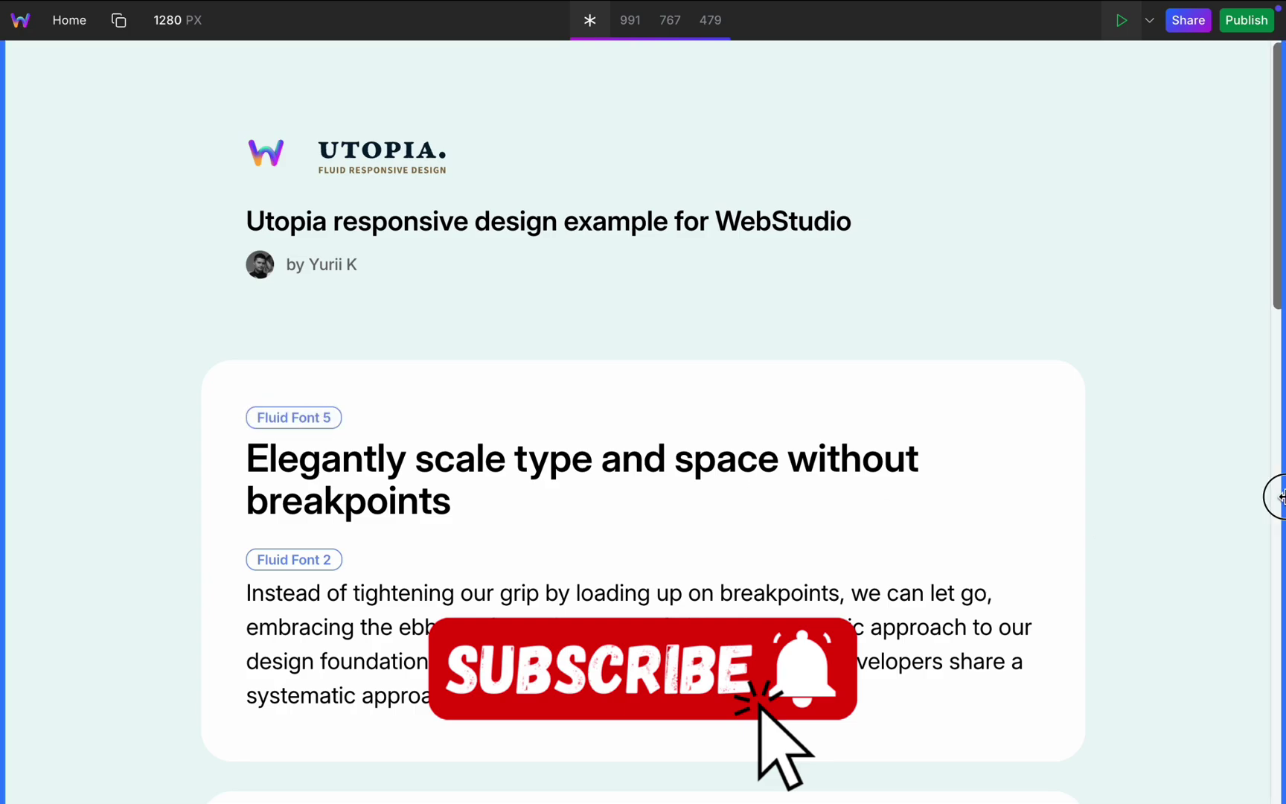